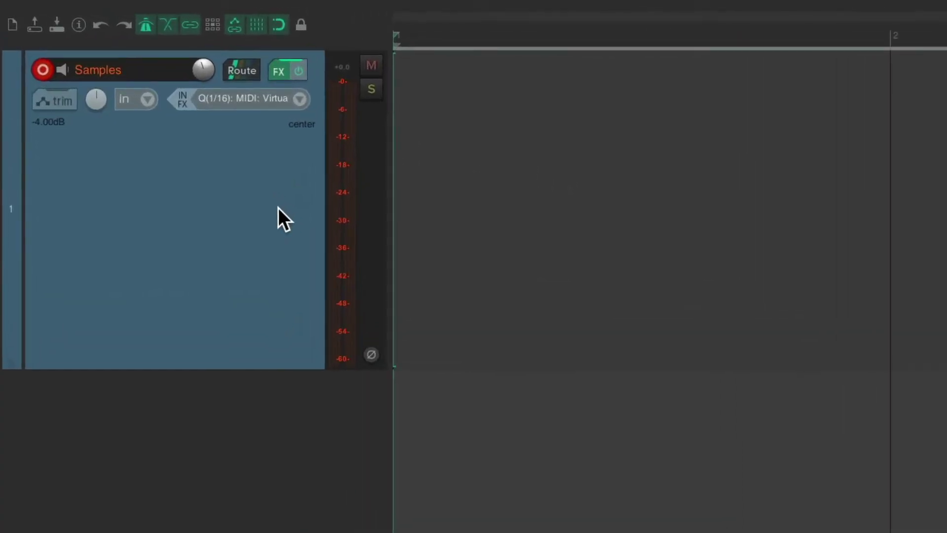
- Review the Samples track's Kick, Snare, Clap, Glass Piano, Pyk Synth, BotWerx Synth and Guitar samplers
left_click(283, 76)
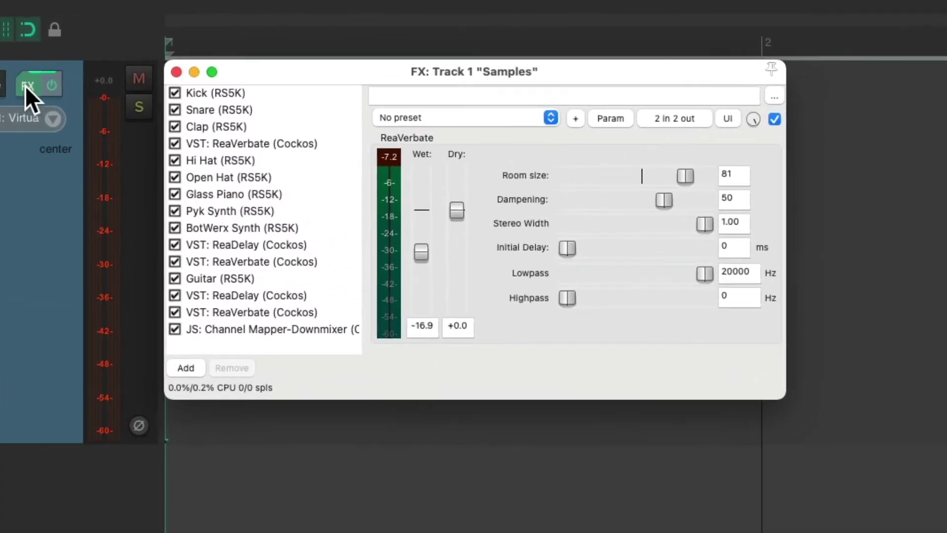
left_click(292, 94)
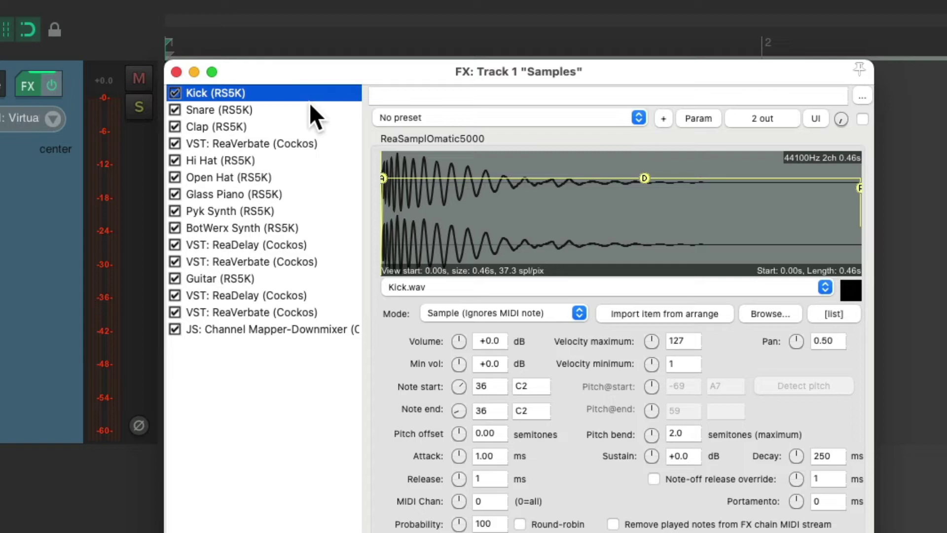
left_click(306, 109)
left_click(296, 127)
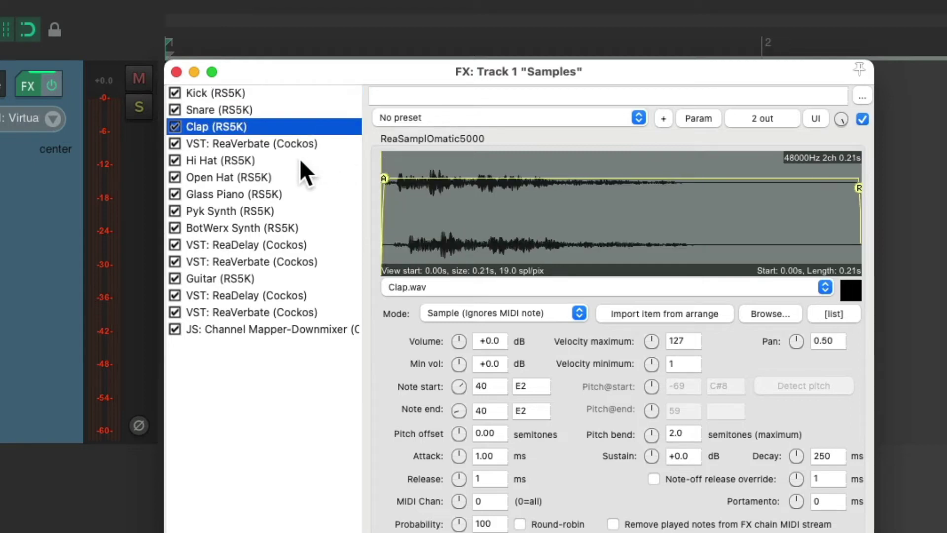
left_click(314, 193)
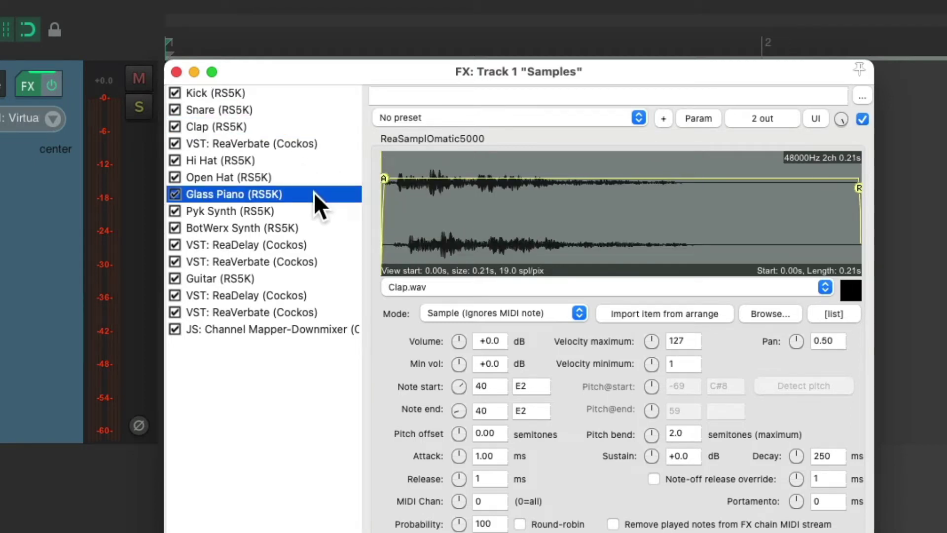
left_click(334, 209)
left_click(328, 226)
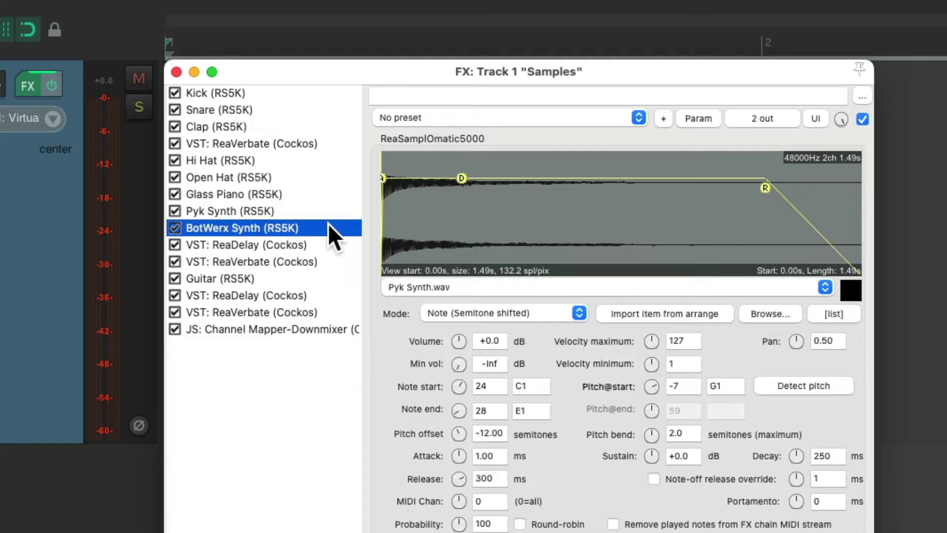
left_click(324, 276)
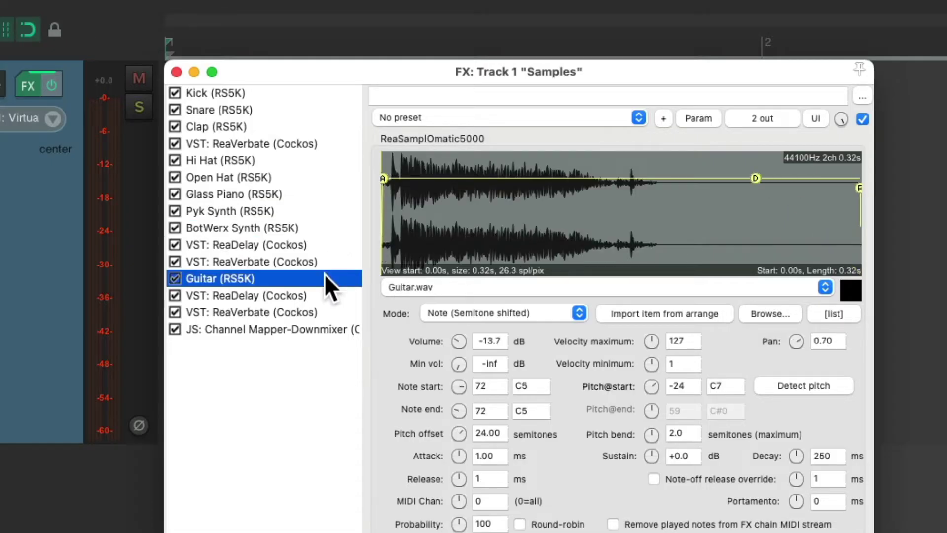
- Close the effects chain and open the Virtual MIDI Keyboard from the View menu
left_click(193, 73)
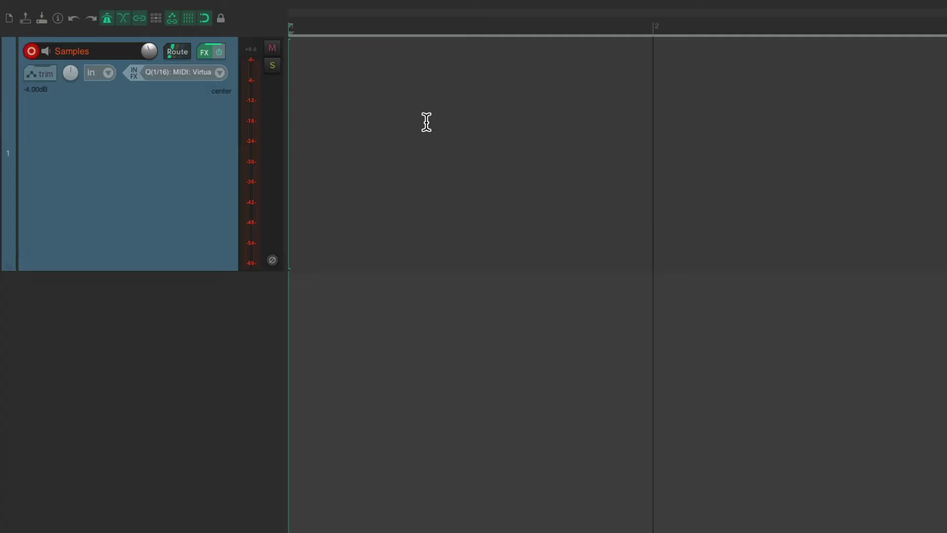
left_click(171, 9)
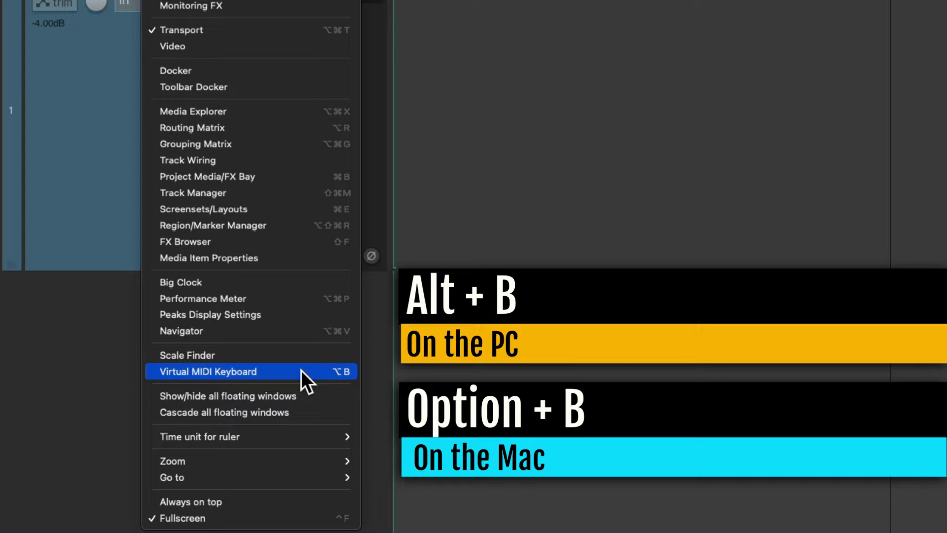
left_click(301, 370)
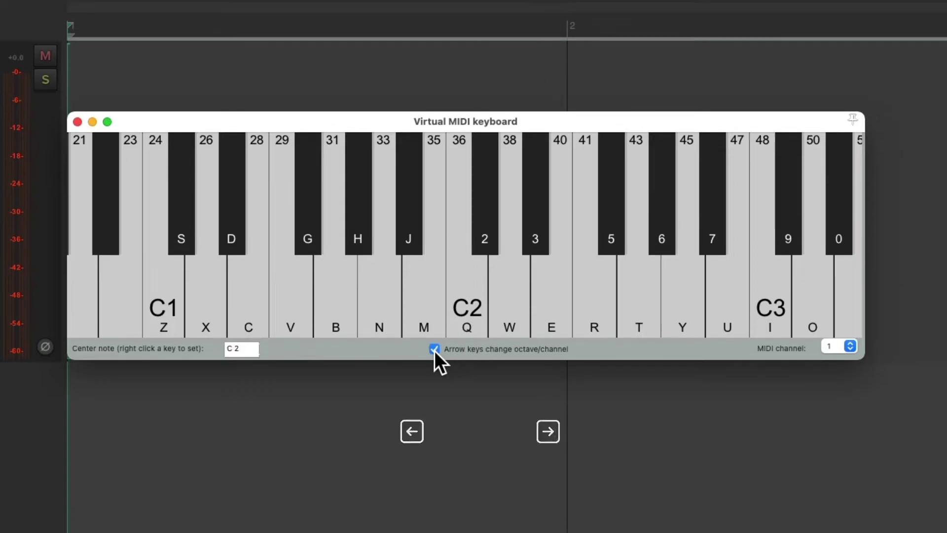
key("Right")
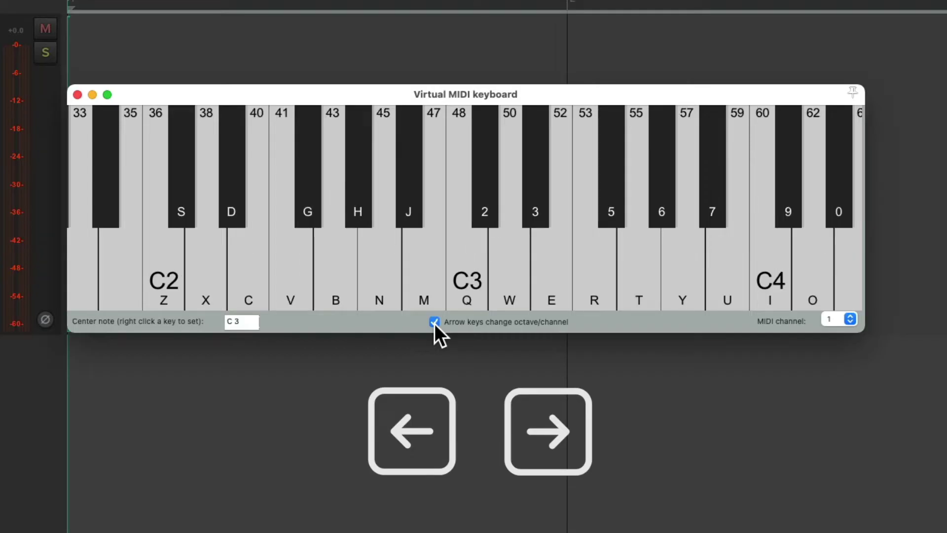
key("Left")
key("Left")
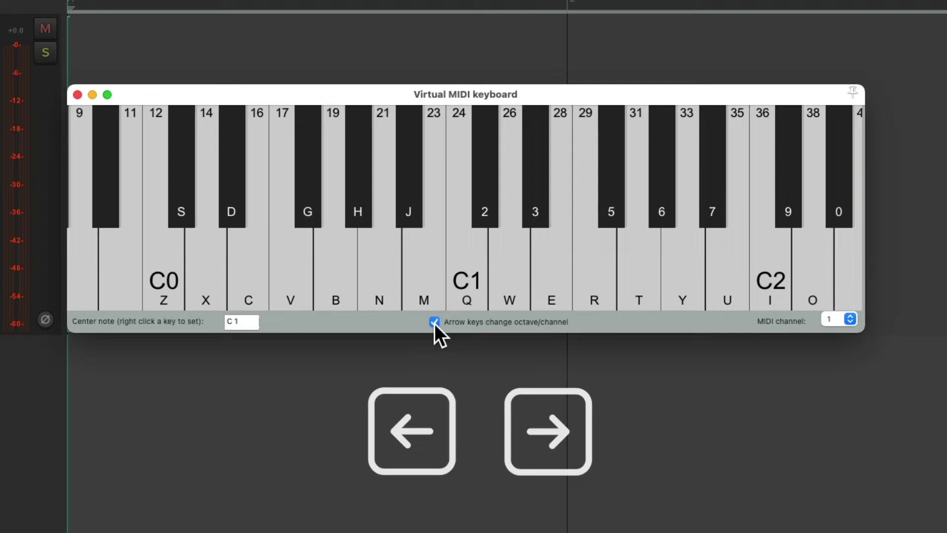
key("Right")
key("Right")
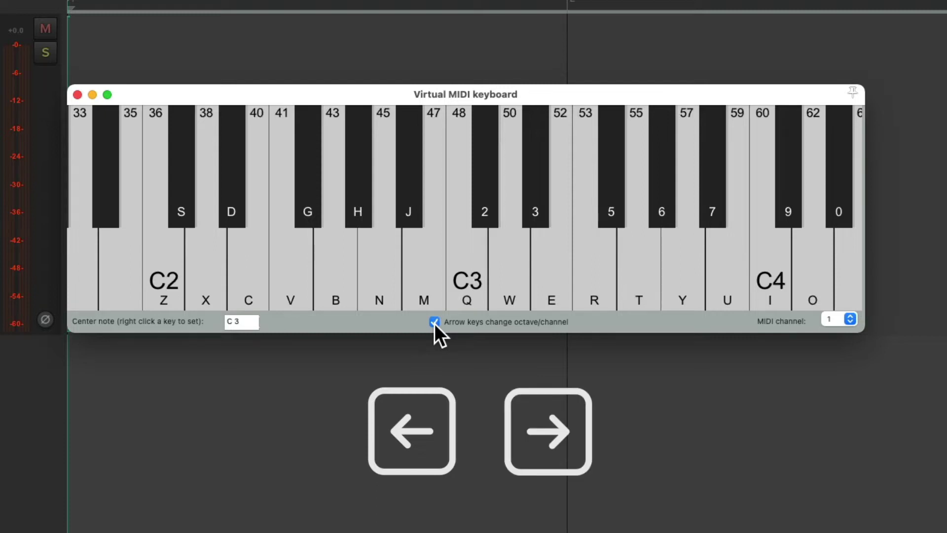
key("Left")
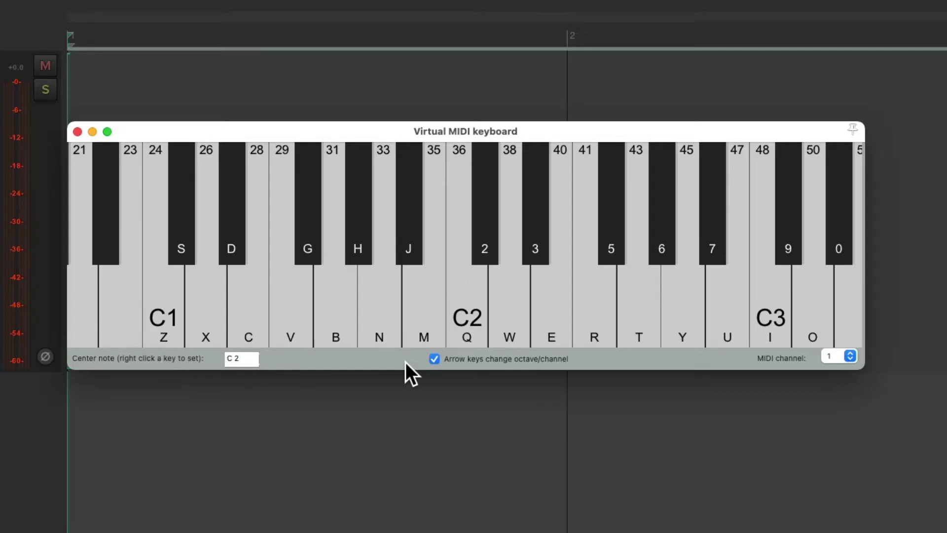
key("Right")
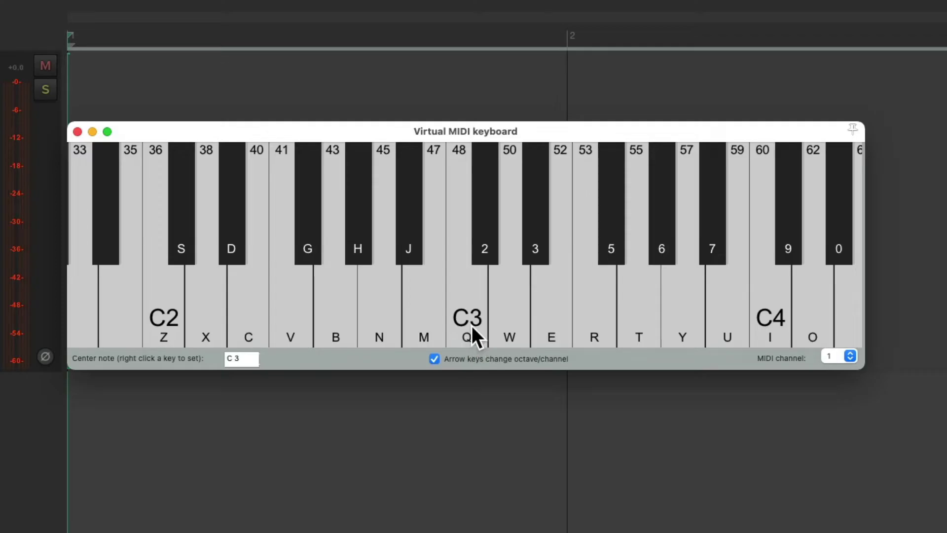
key("Right")
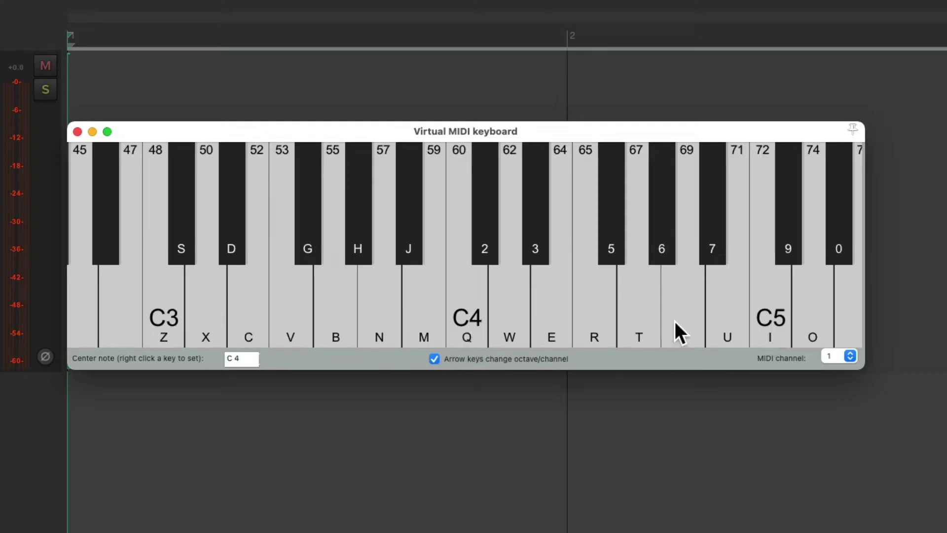
key("Left")
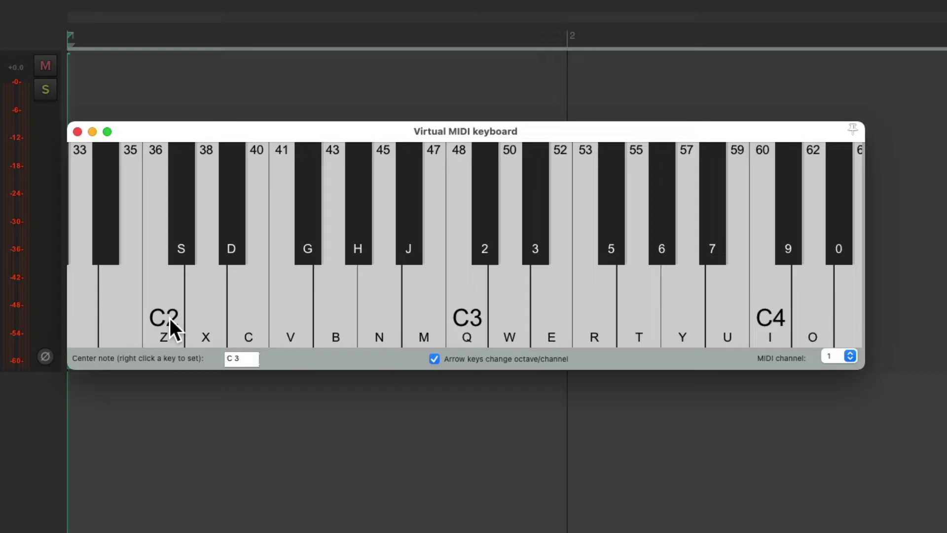
key("Left")
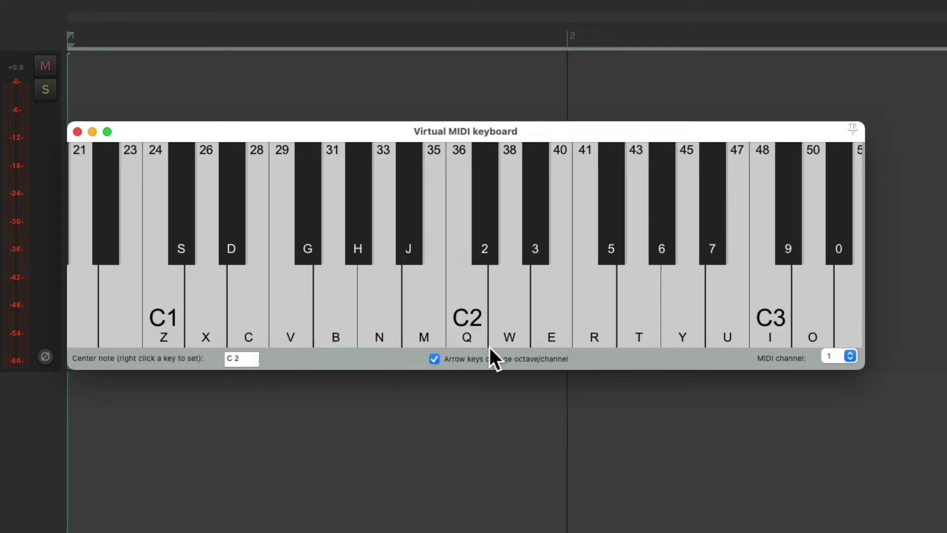
key("Right")
key("Left")
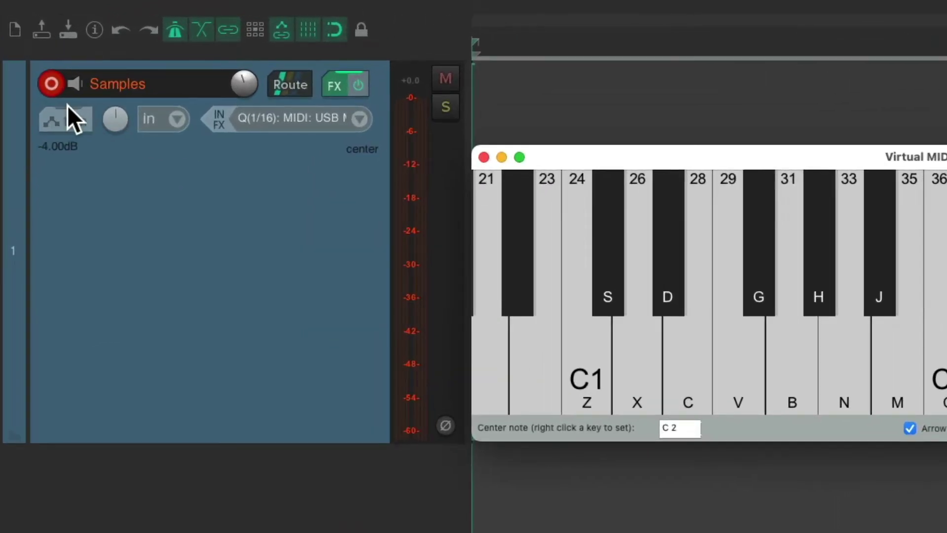
- Set the Samples track's input to Input: MIDI > Virtual MIDI keyboard > All Channels
left_click(357, 120)
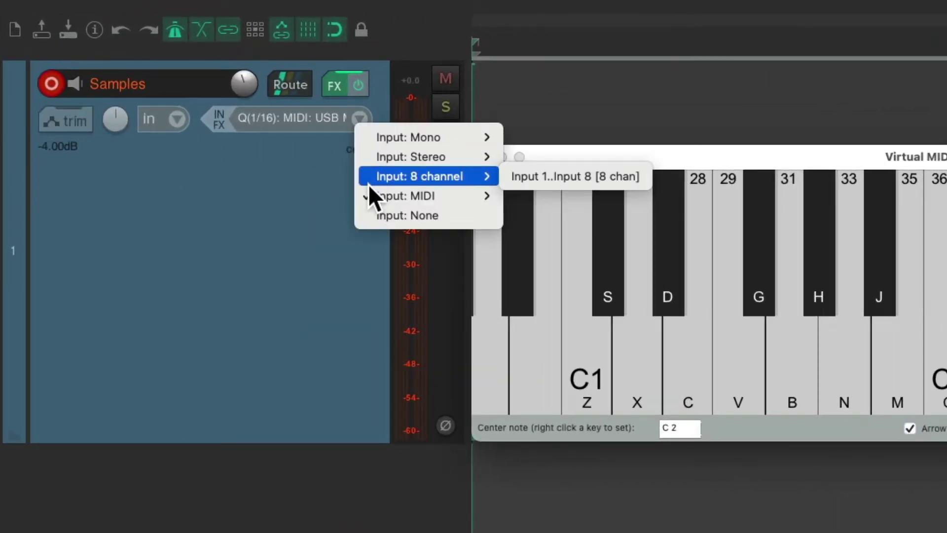
mouse_move(424, 196)
mouse_move(509, 197)
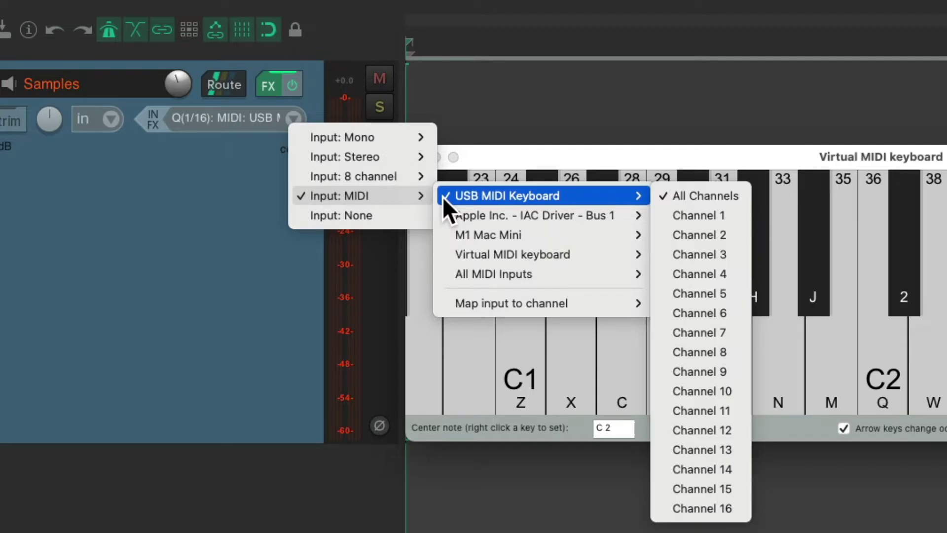
mouse_move(448, 252)
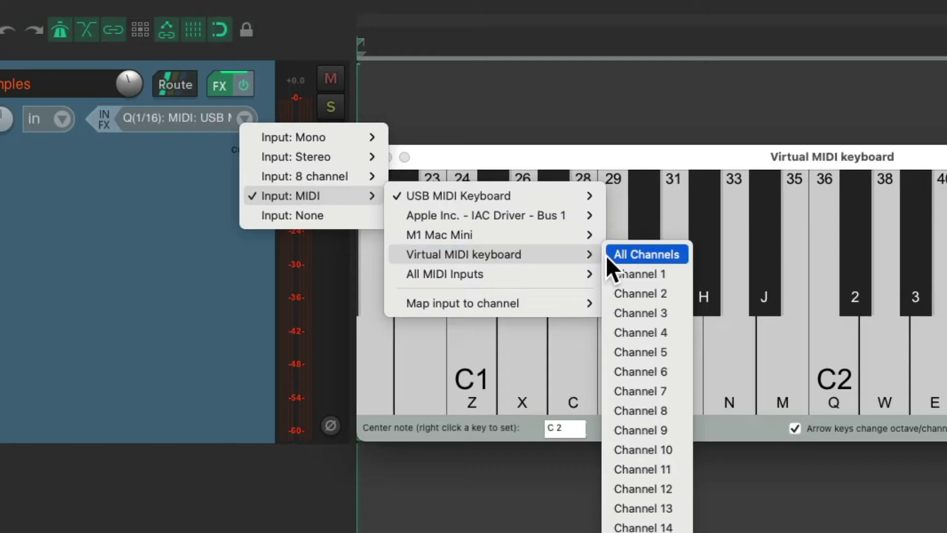
left_click(607, 255)
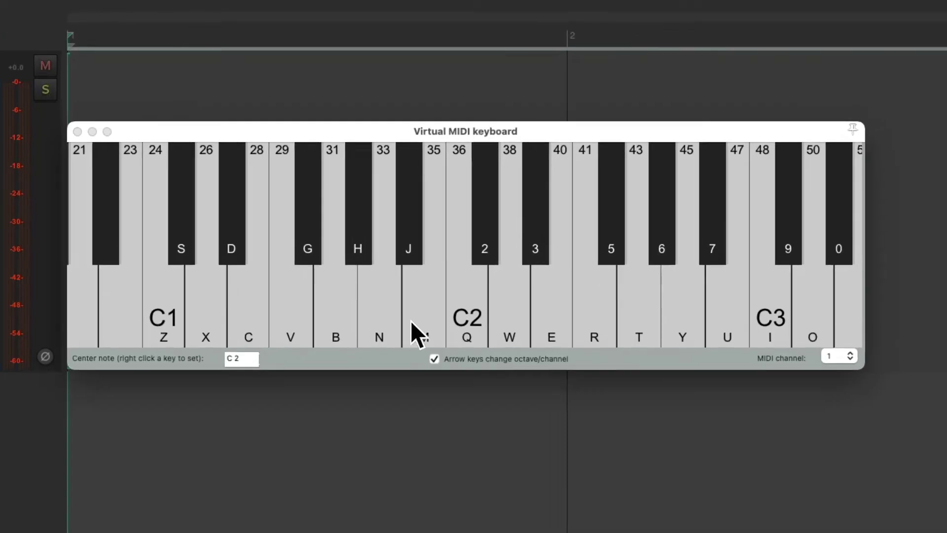
left_click(490, 345)
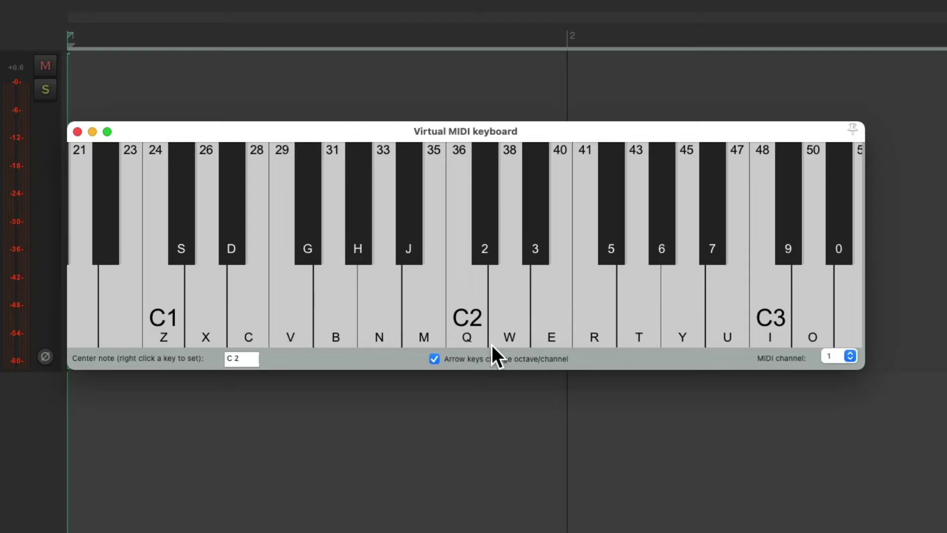
key("q")
key("w")
key("e")
key("r")
key("7")
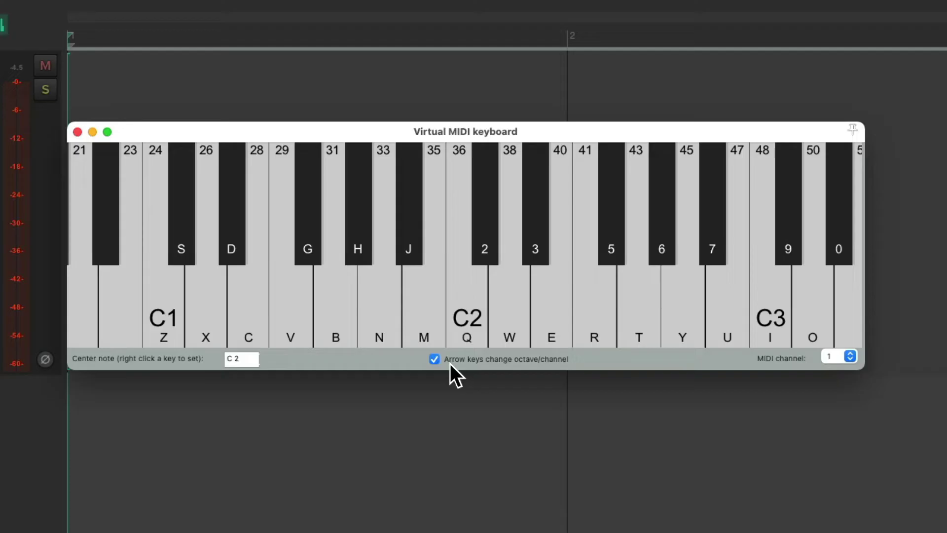
- Play C2 and notes 38, 40, 42 and 46 on the sampler from the virtual keyboard
key("q")
key("w")
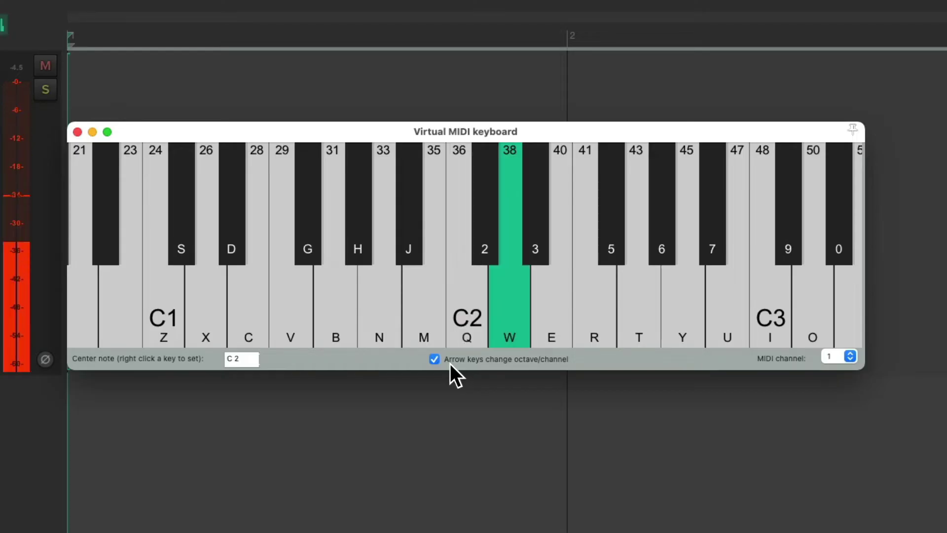
key("e")
key("5")
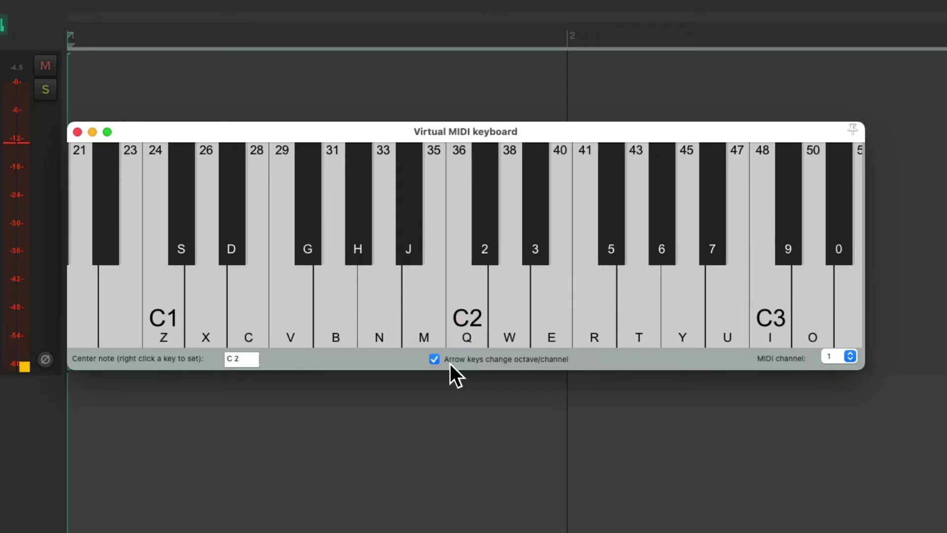
key("7")
key("5")
key("7")
key("5")
- Shift the keyboard down to C1 and play C1 and note 27 a few times
key("Left")
key("q")
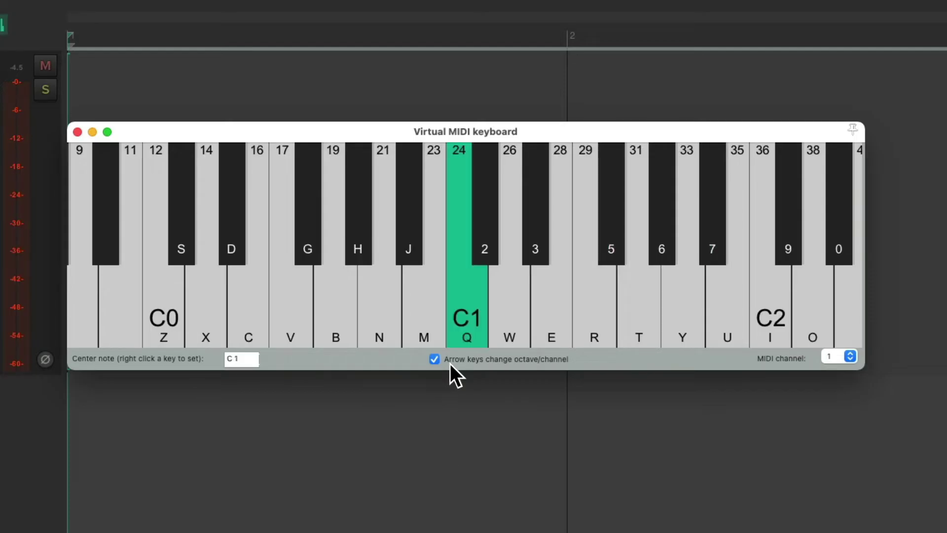
key("q")
key("3")
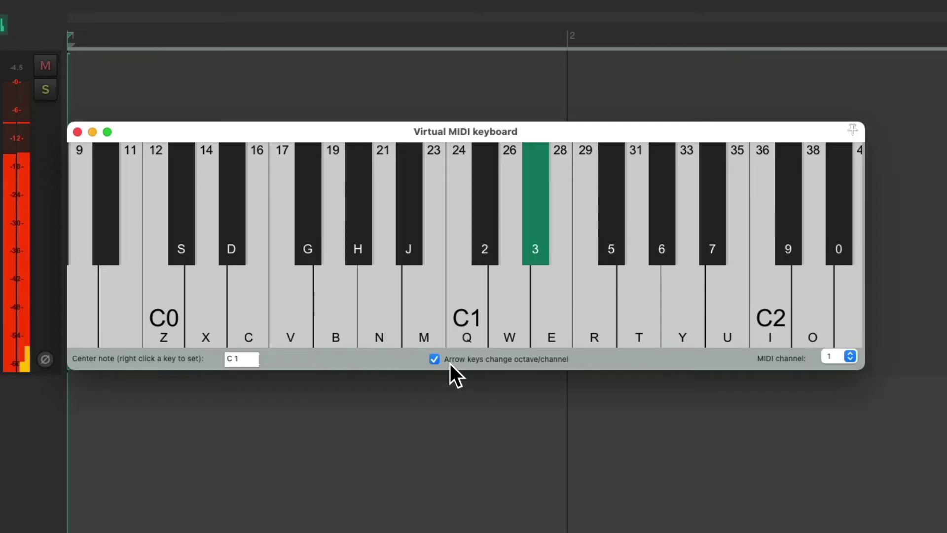
key("3")
key("q")
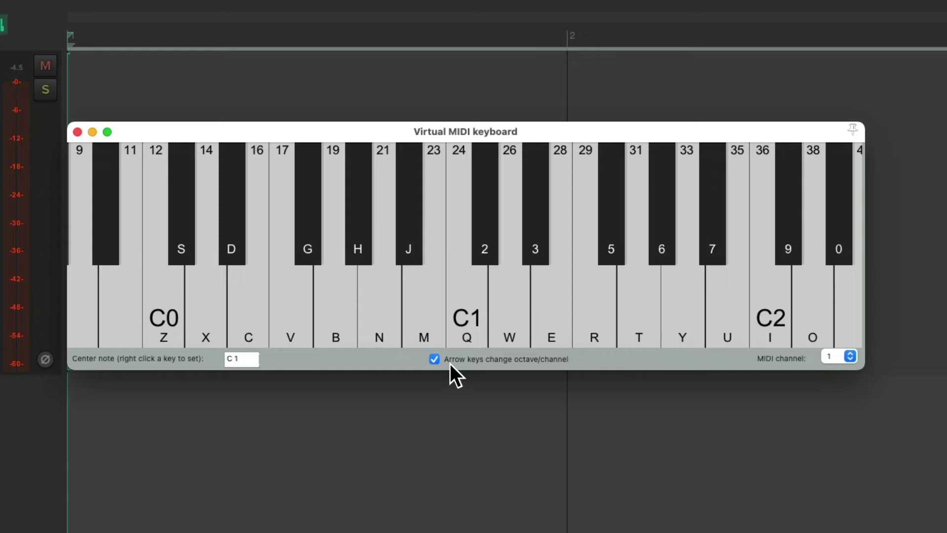
- Shift the keyboard up to C3 and play C3 several times
key("Right")
key("Right")
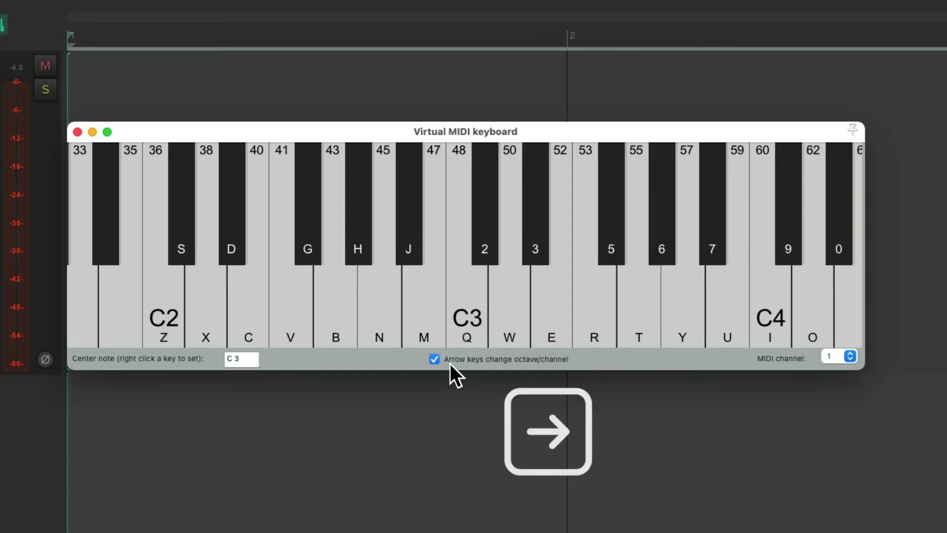
key("q")
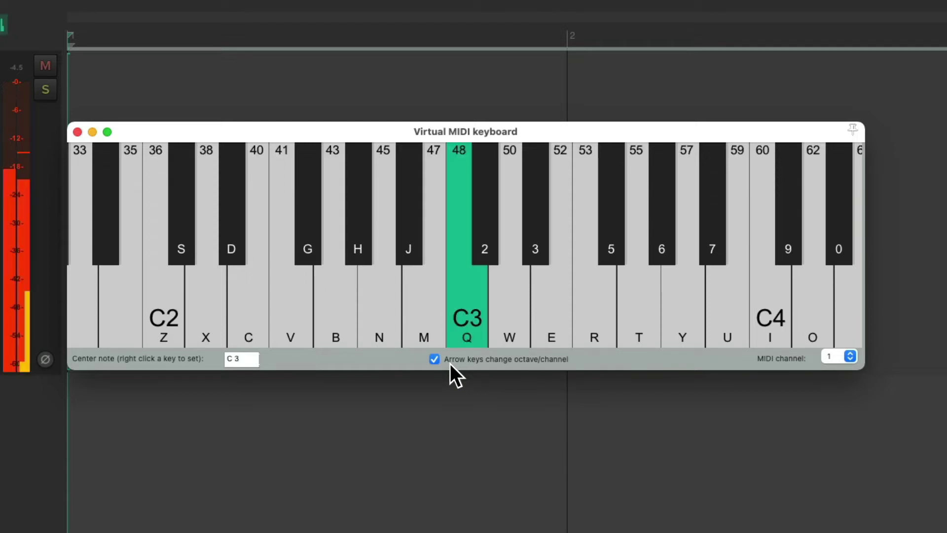
key("q")
key("q")
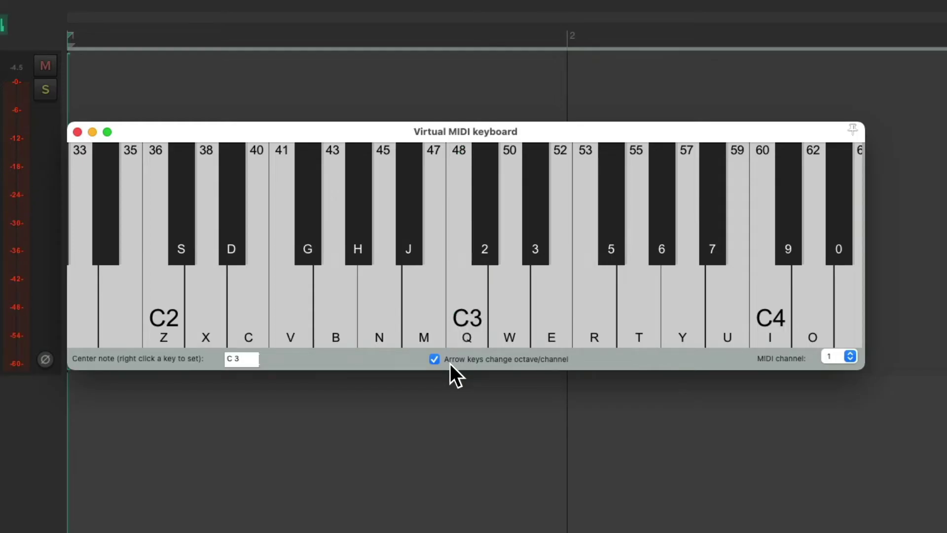
- Raise the keyboard to C4 and play C4 plus notes 61, 62 and 63
key("Right")
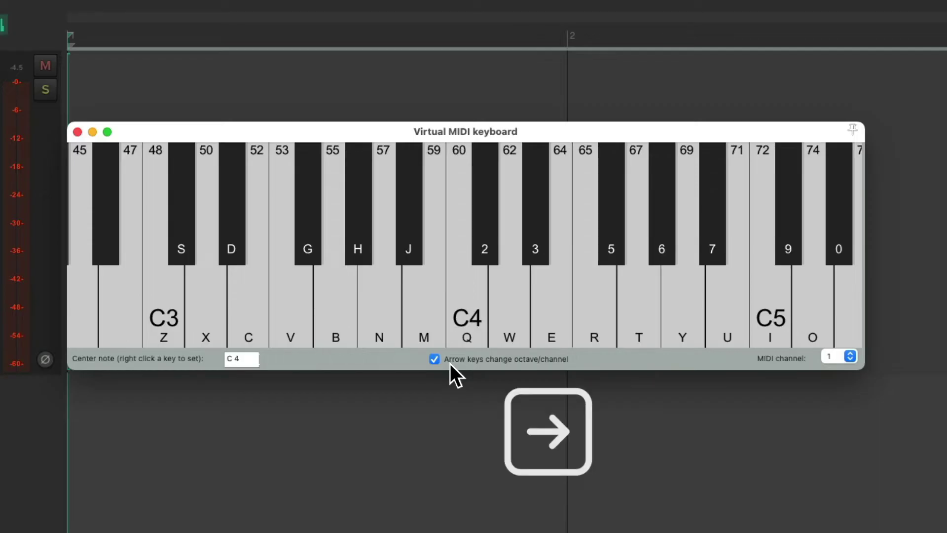
key("q")
key("q")
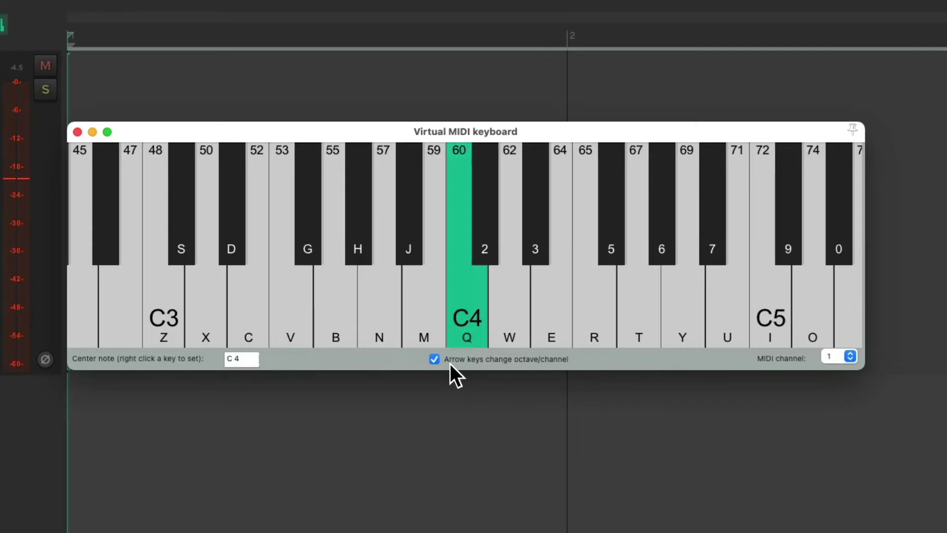
key("3")
key("q")
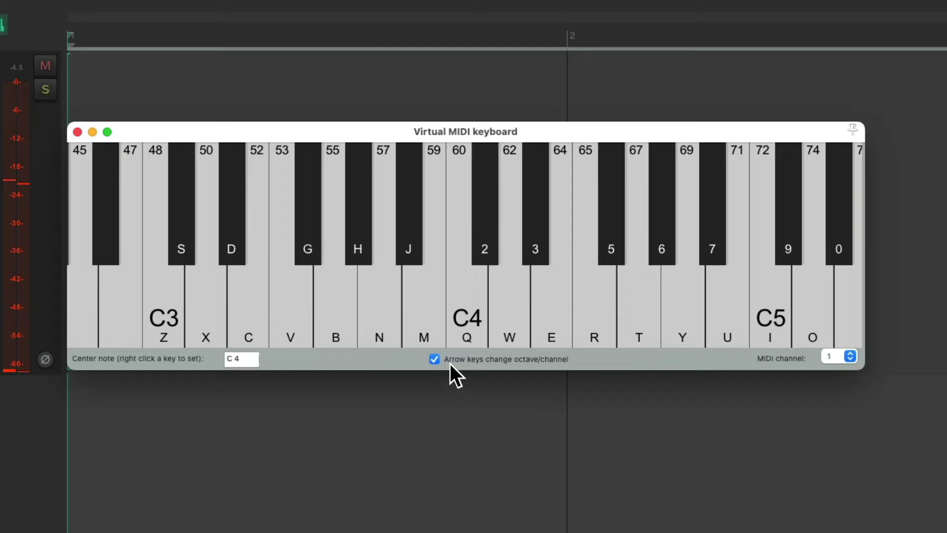
key("3")
key("w")
key("2")
key("q")
- Raise the keyboard to C5 and play C5 three times
key("Right")
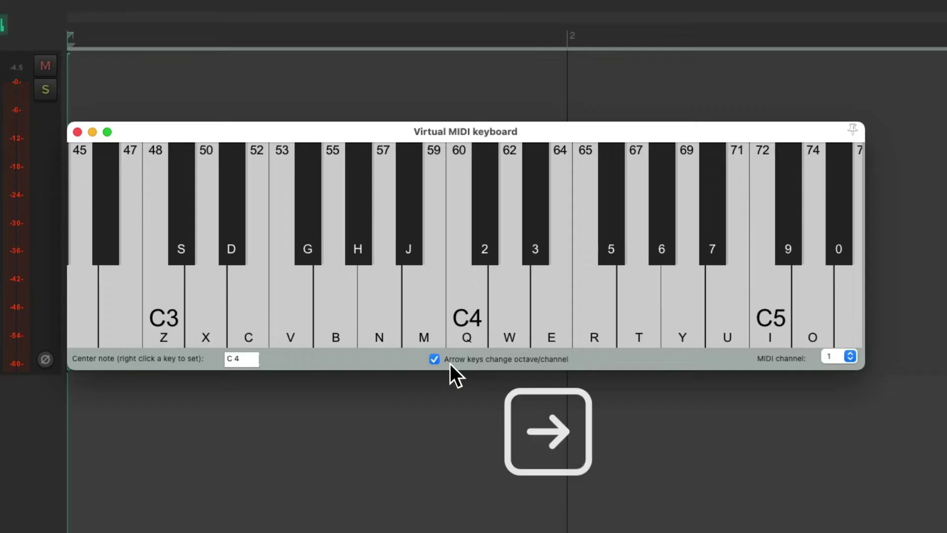
key("q")
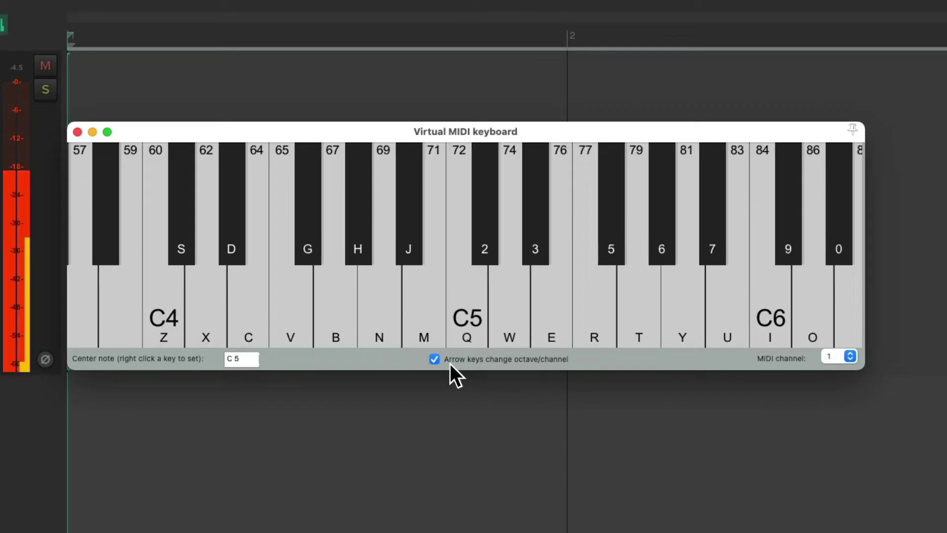
key("q")
key("q")
key("q")
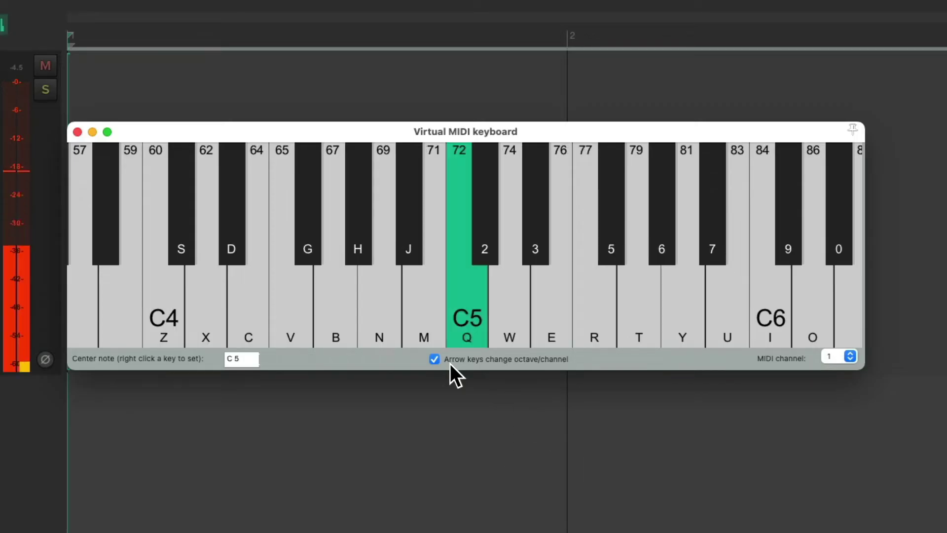
key("q")
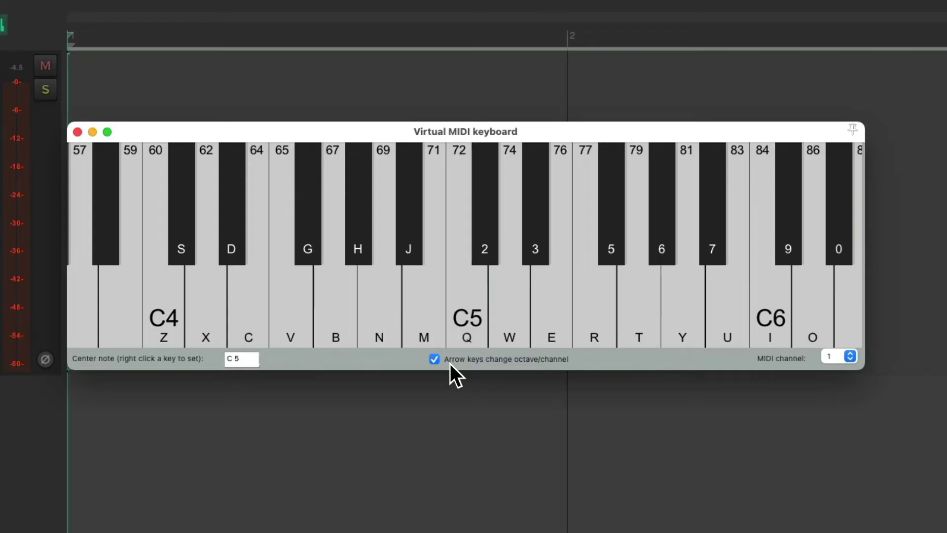
- Lower the keyboard two octaves back to C2 and play C2
key("Left")
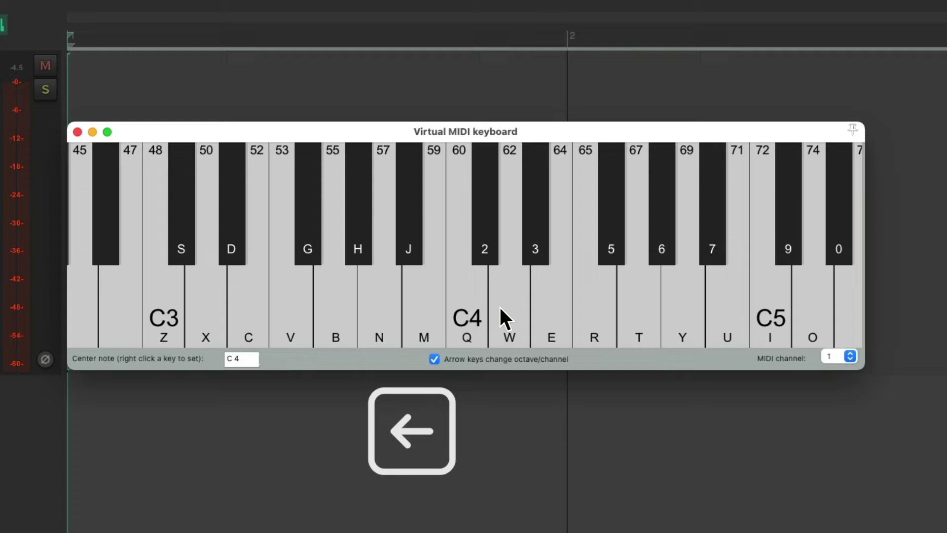
key("Left")
key("Left")
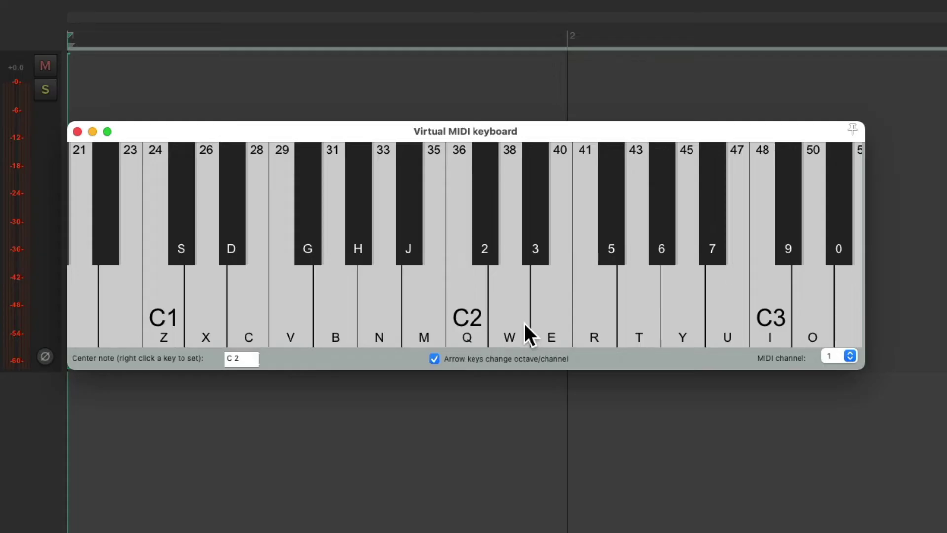
key("q")
key("q")
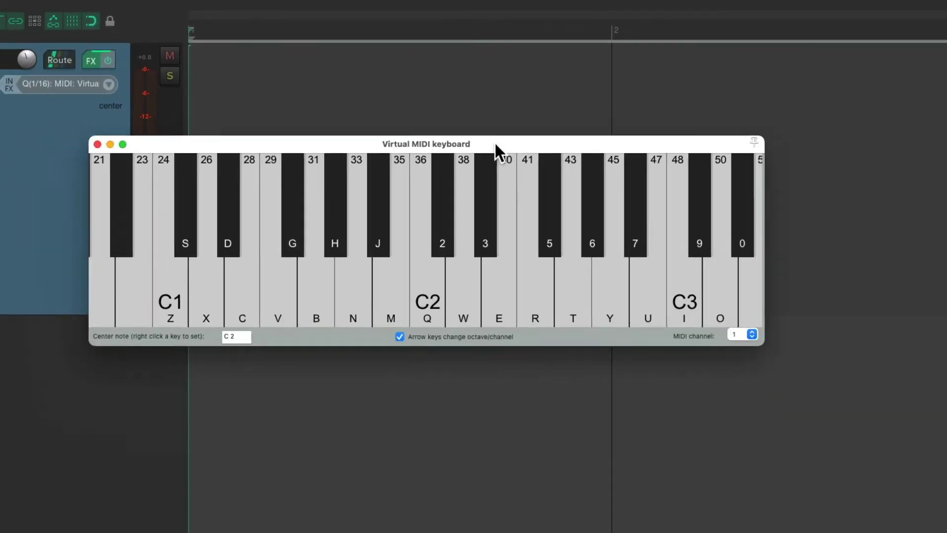
mouse_move(547, 130)
left_mouse_down()
mouse_move(548, 187)
mouse_move(555, 134)
mouse_move(546, 128)
left_mouse_up()
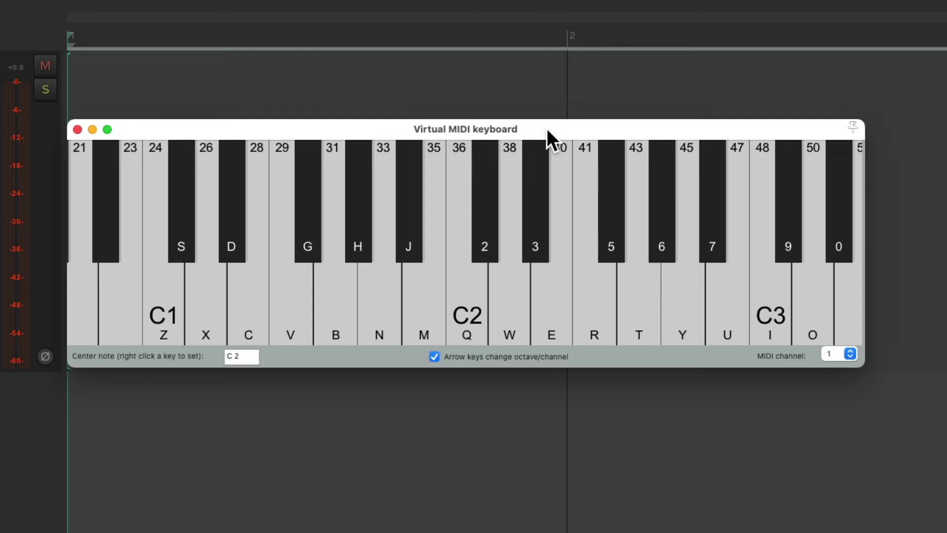
right_click(366, 354)
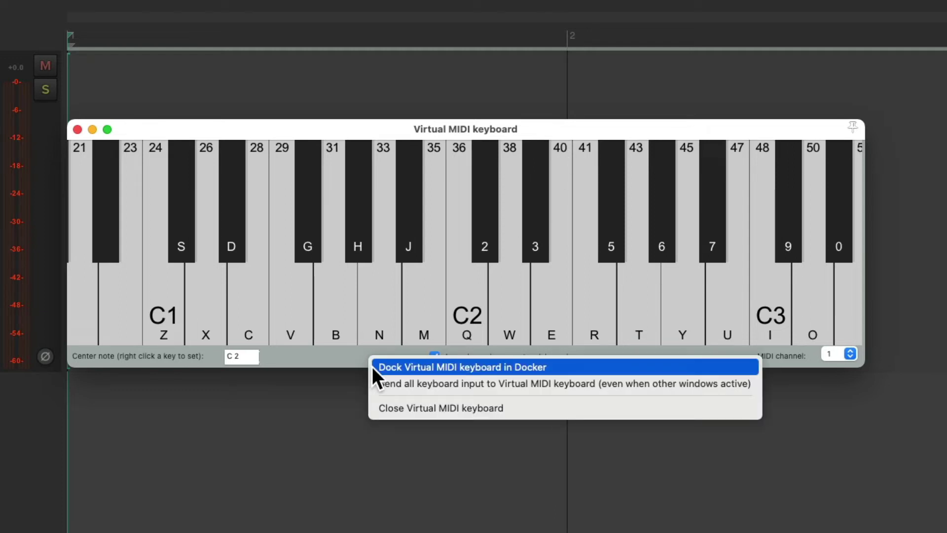
left_click(372, 366)
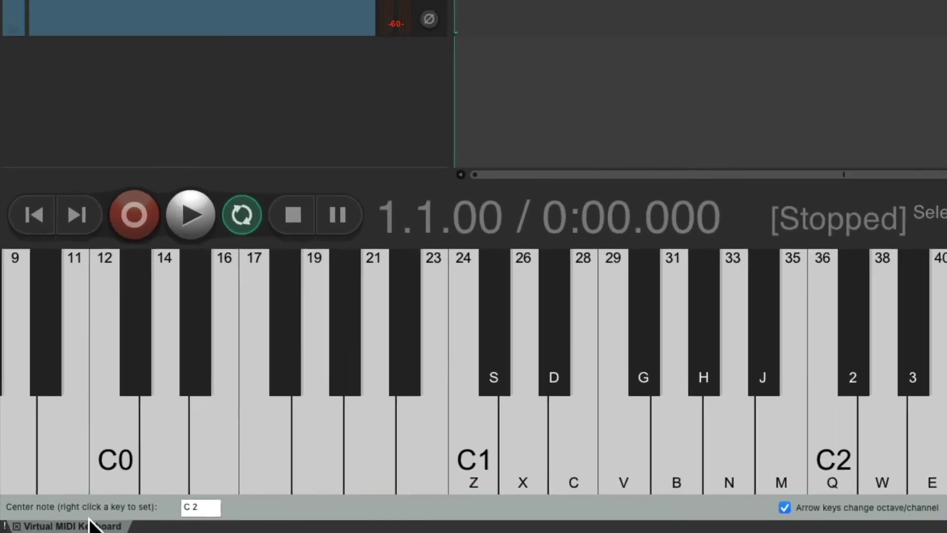
left_click_drag(90, 524, 514, 226)
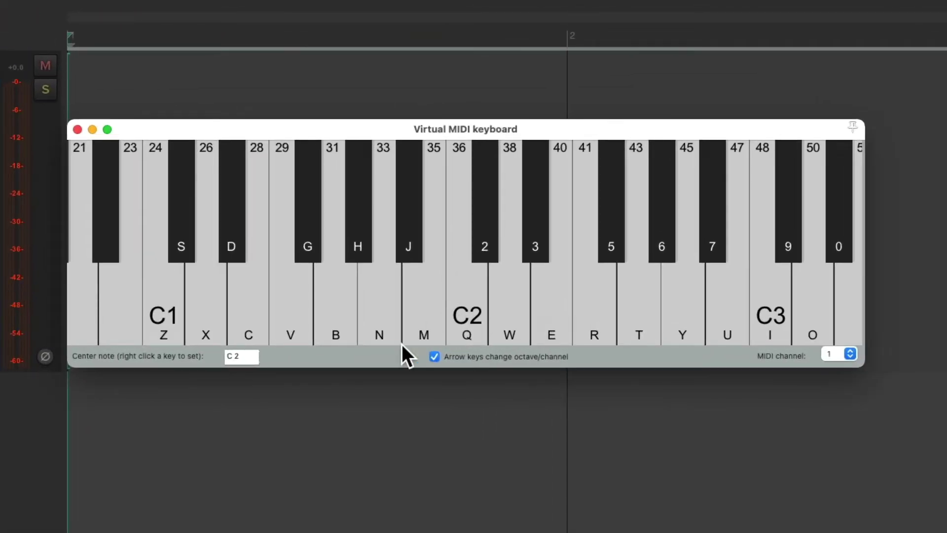
- Enable Send all keyboard input to the virtual keyboard, then play C2 and note 38 with the track focused
right_click(382, 360)
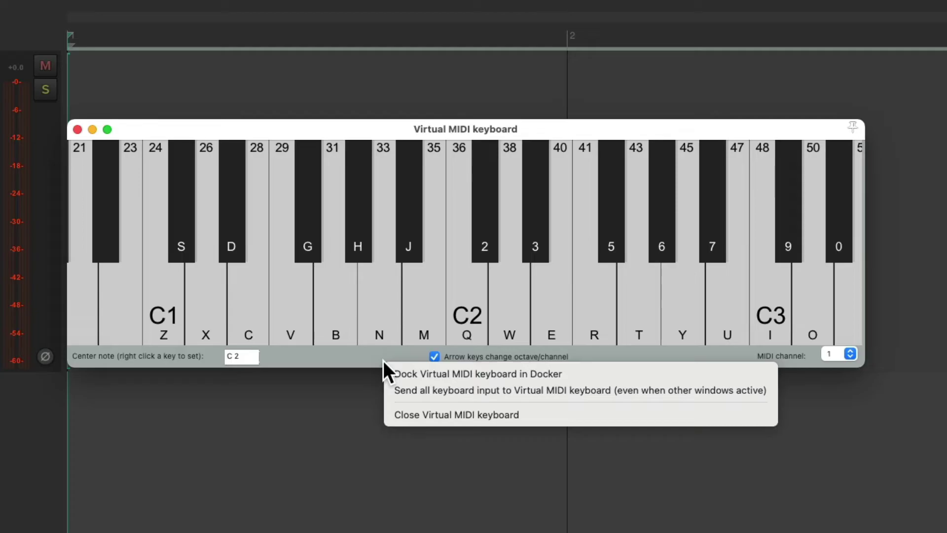
left_click(389, 391)
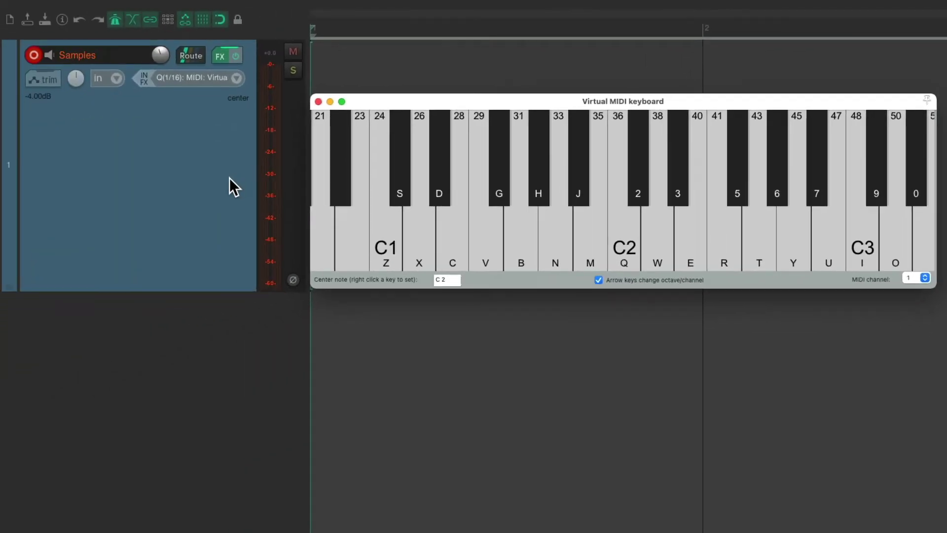
left_click(229, 178)
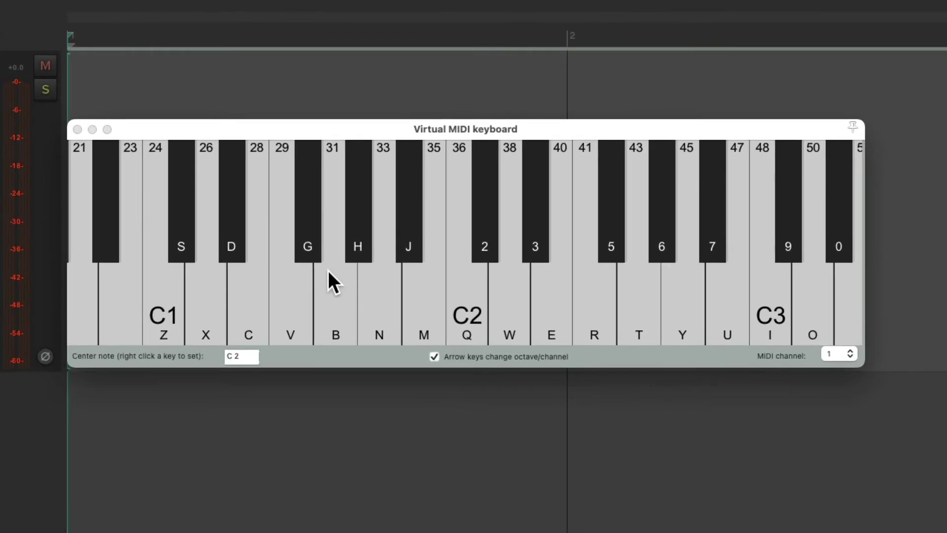
key("q")
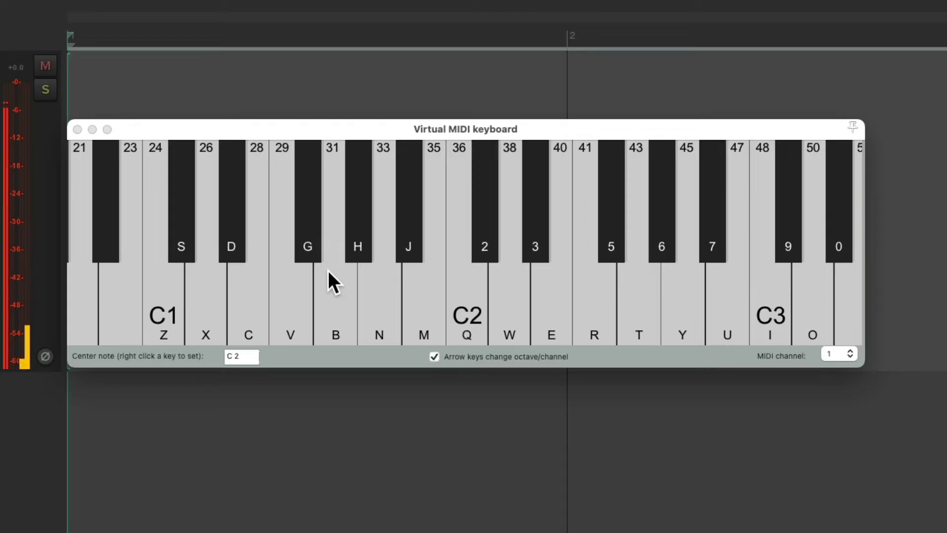
key("w")
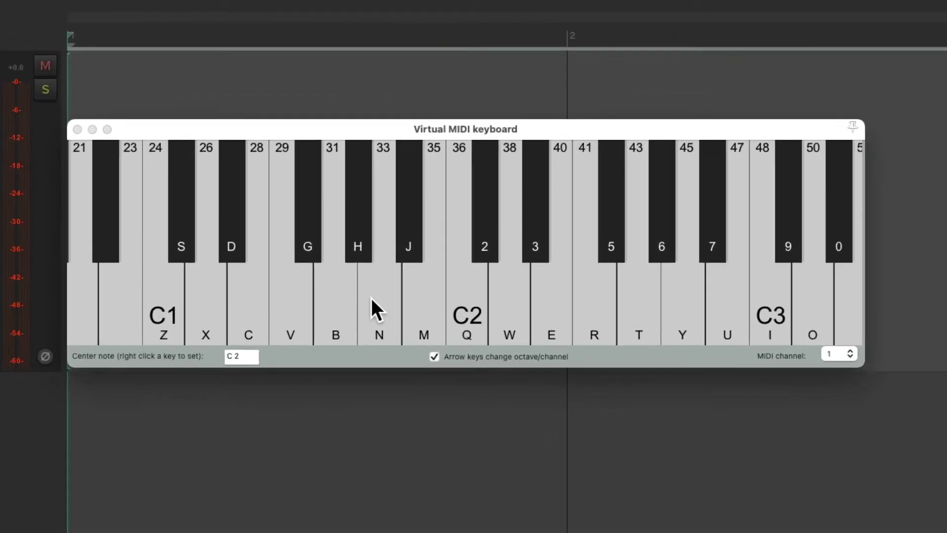
key("q")
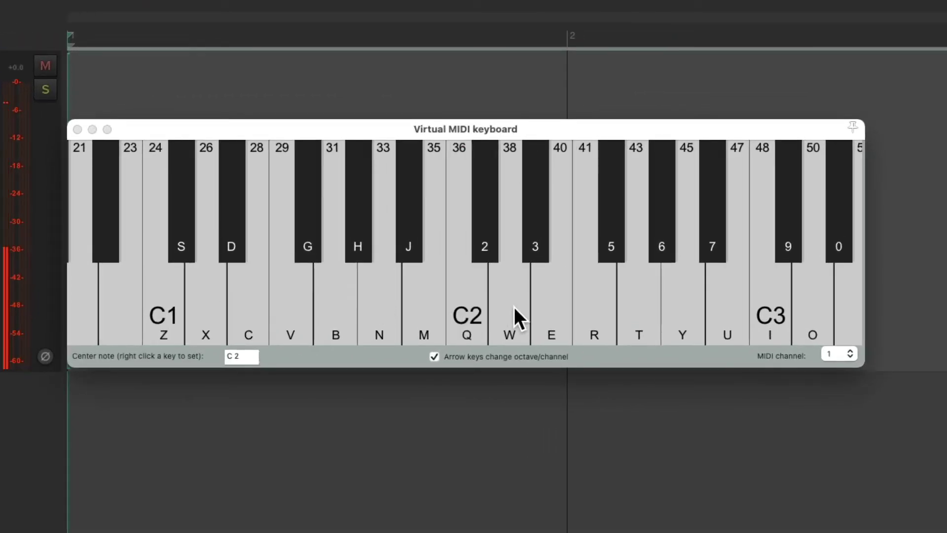
- Toggle the send-all-keyboard-input option again and dismiss the Quantize item positions dialog
right_click(394, 351)
left_click(409, 380)
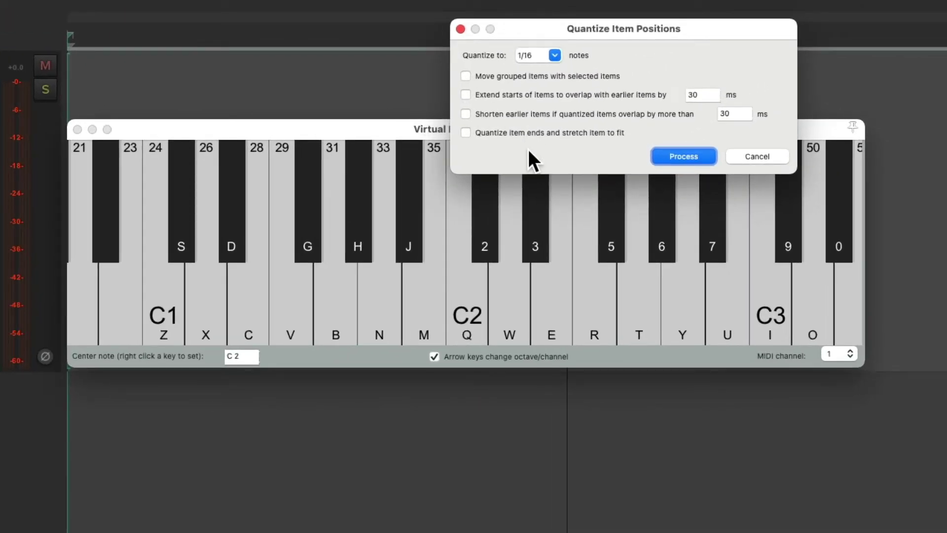
left_click(460, 29)
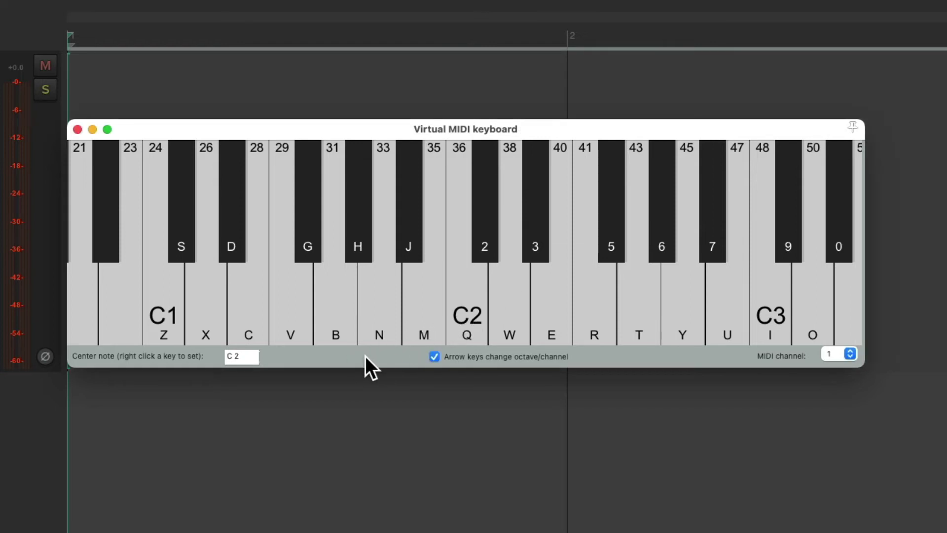
- Toggle the virtual keyboard's send-all-keyboard-input option twice from its context menu
right_click(364, 356)
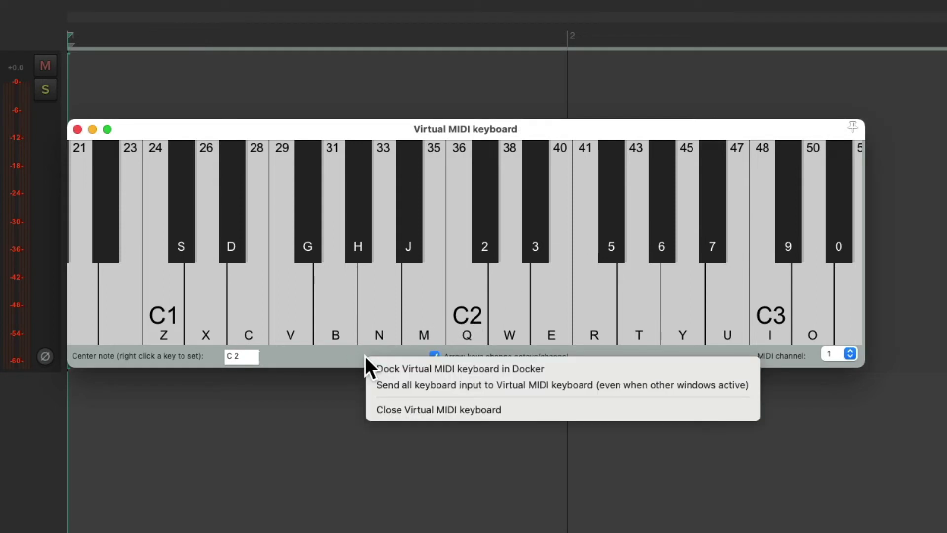
left_click(371, 384)
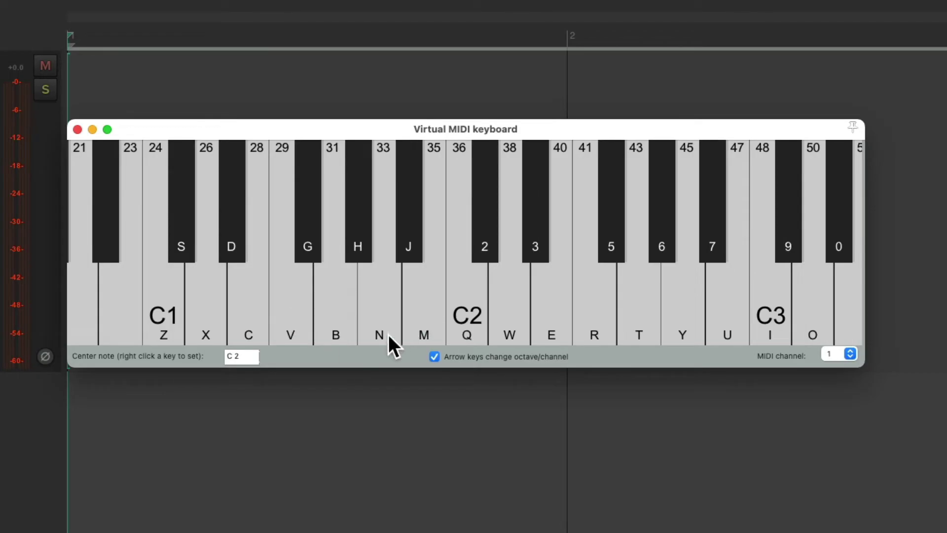
right_click(372, 351)
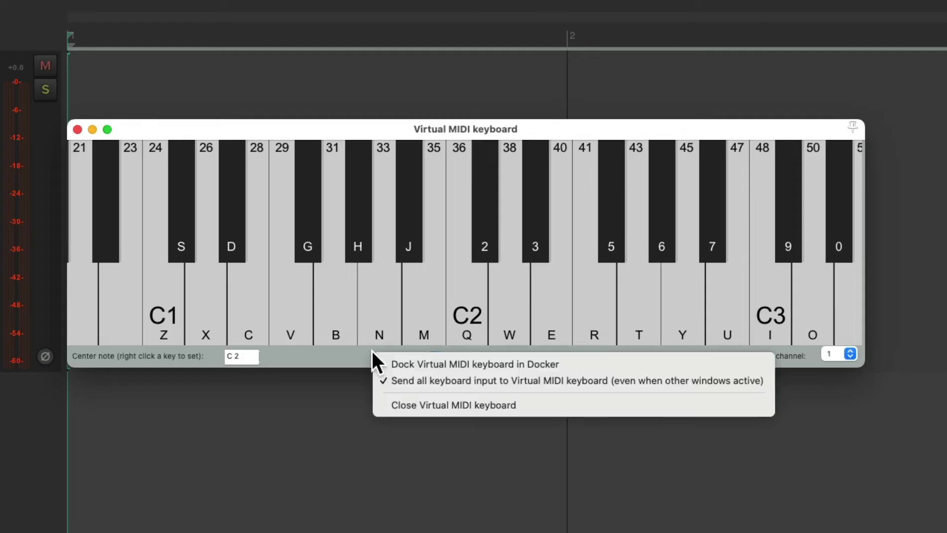
left_click(379, 380)
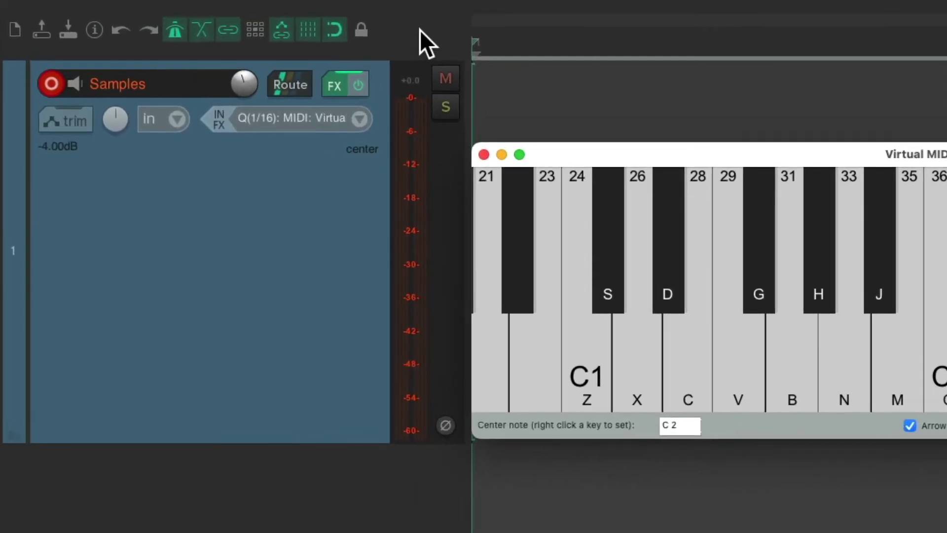
- Add the 'Virtual MIDI keyboard: Send all input to VKB' action to the main toolbar
right_click(349, 25)
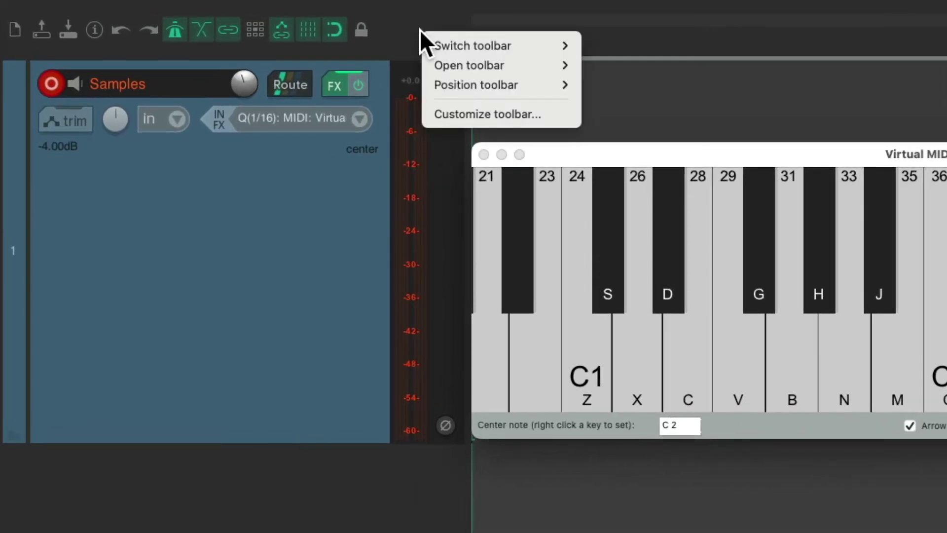
left_click(430, 116)
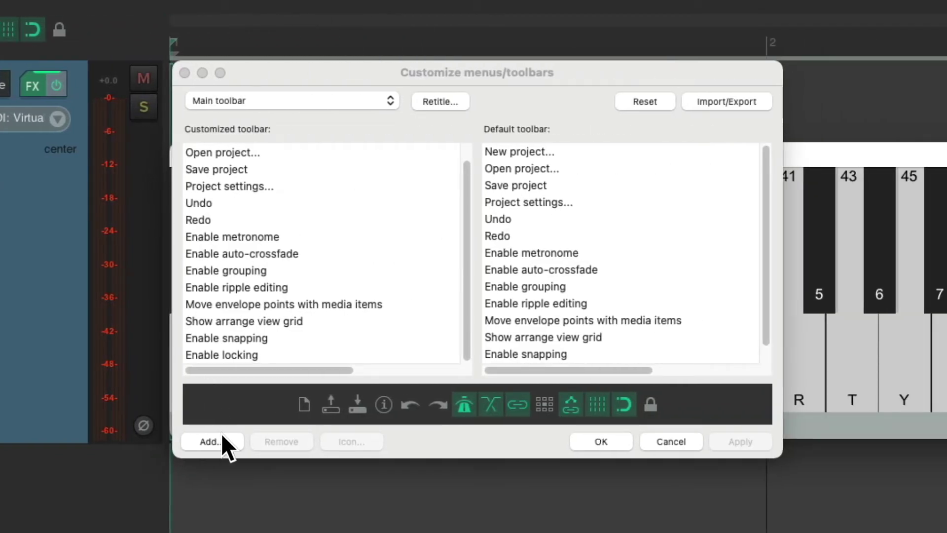
left_click(223, 440)
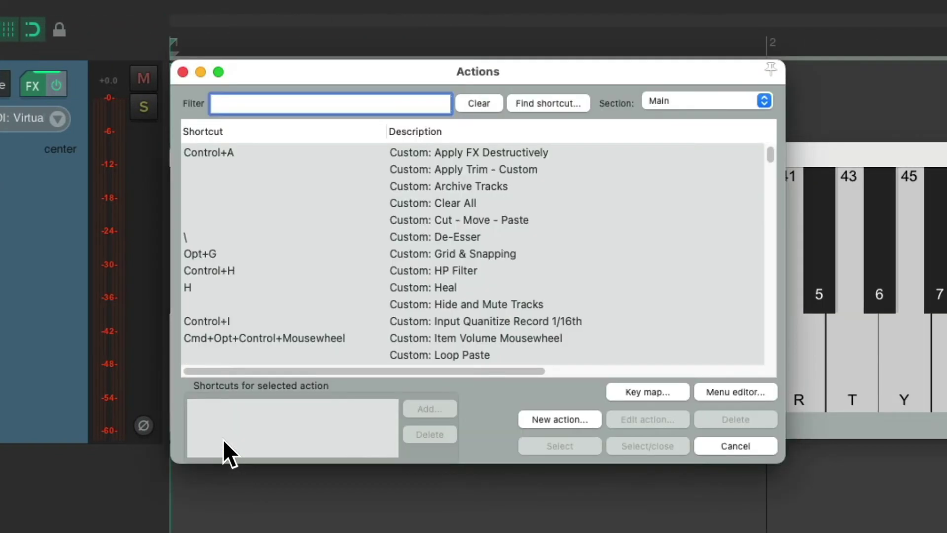
type("virtual")
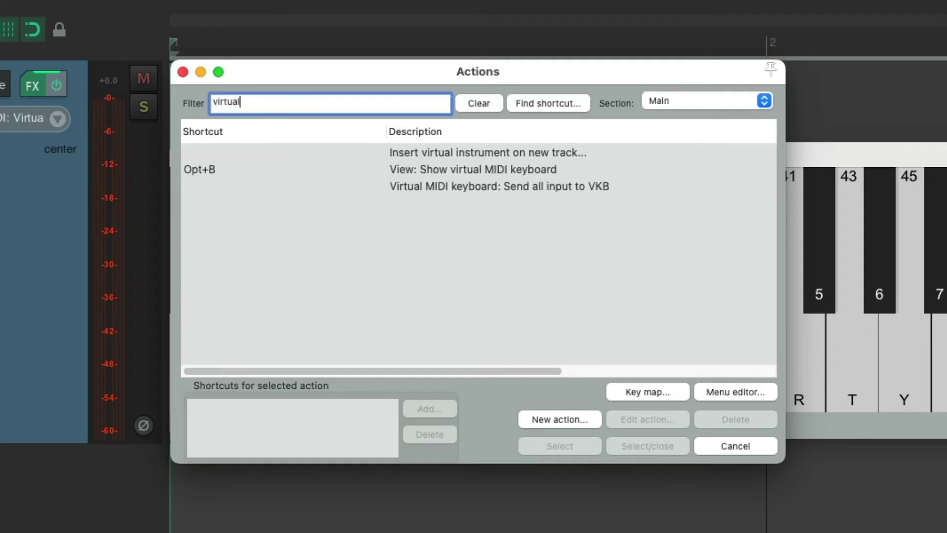
left_click(436, 186)
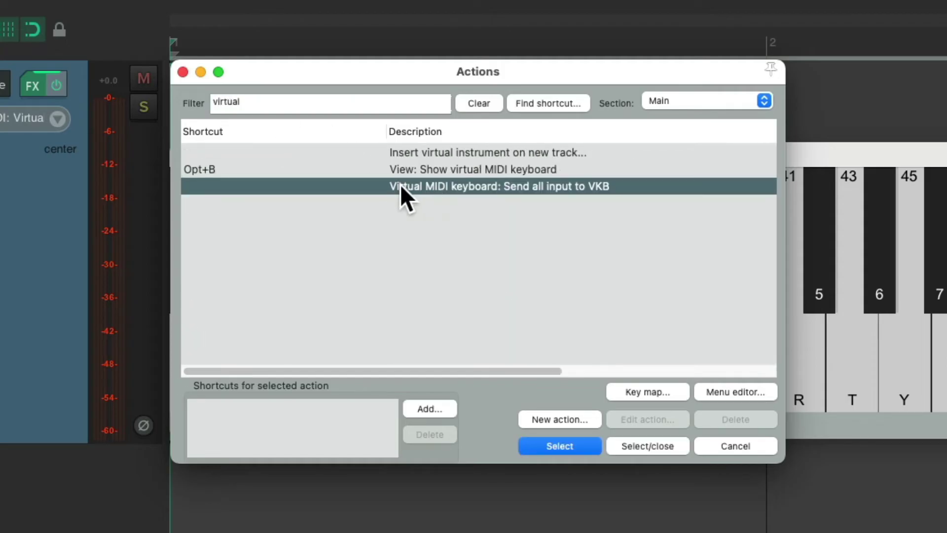
double_click(413, 185)
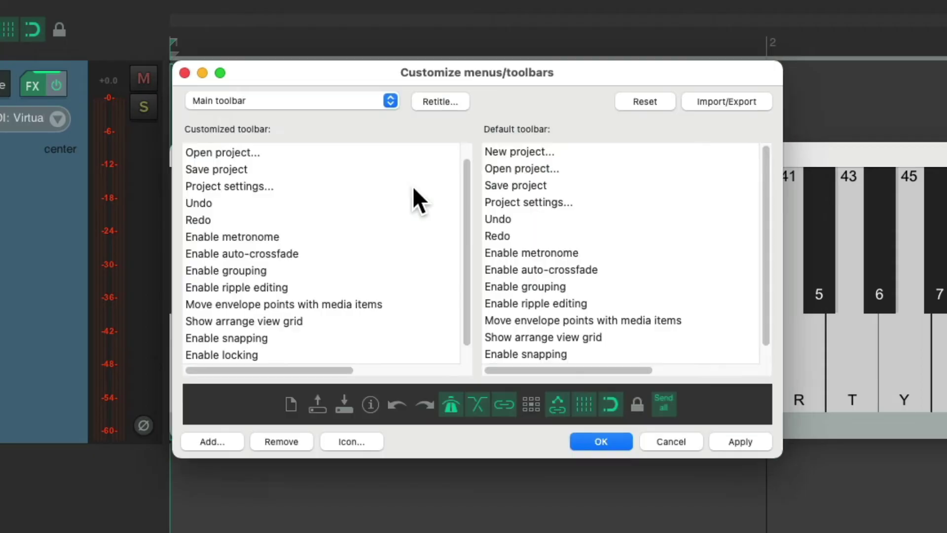
scroll(392, 253, "down", 1)
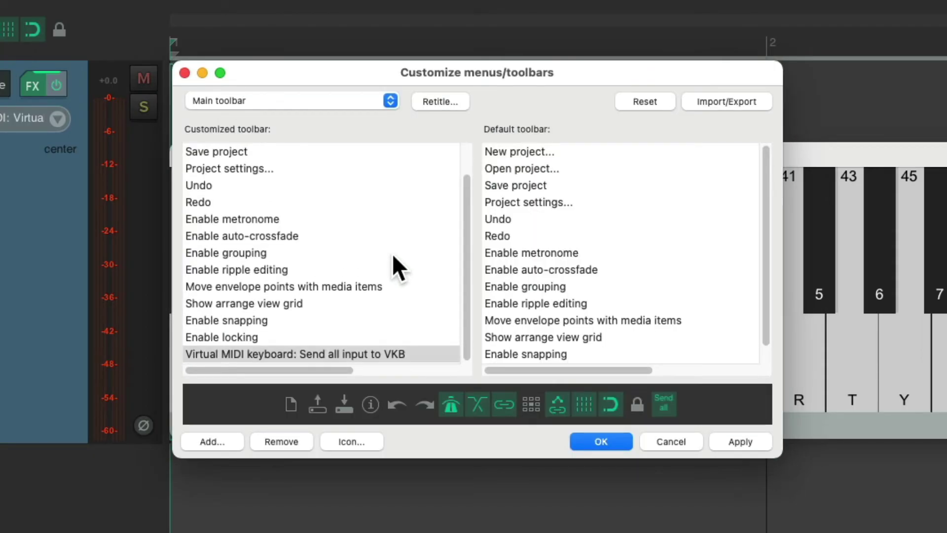
- Give the new toolbar button the keyboard icon and save the toolbar changes
right_click(326, 347)
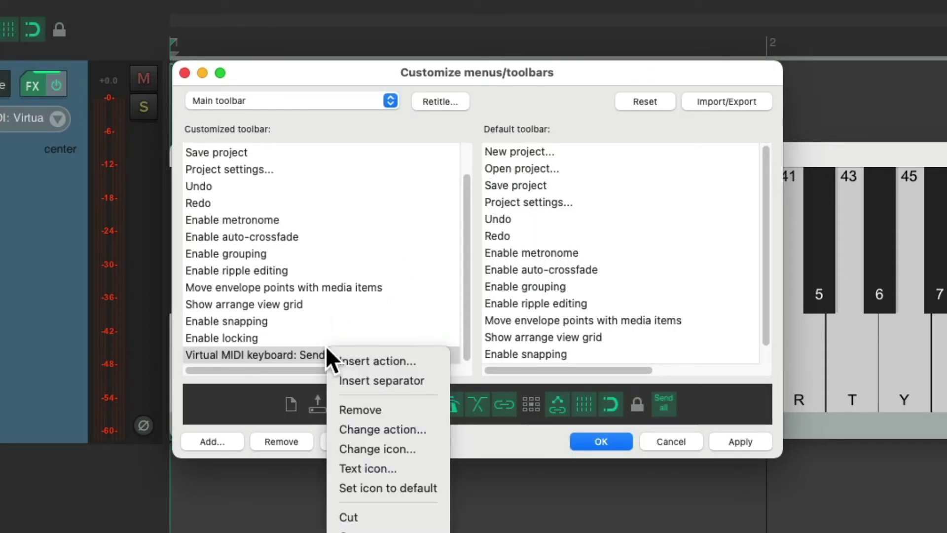
left_click(335, 447)
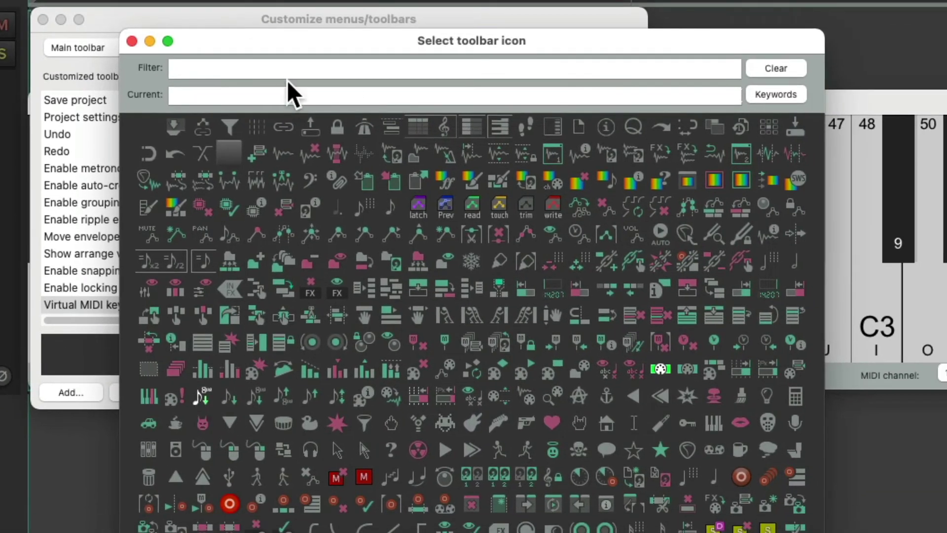
type("key")
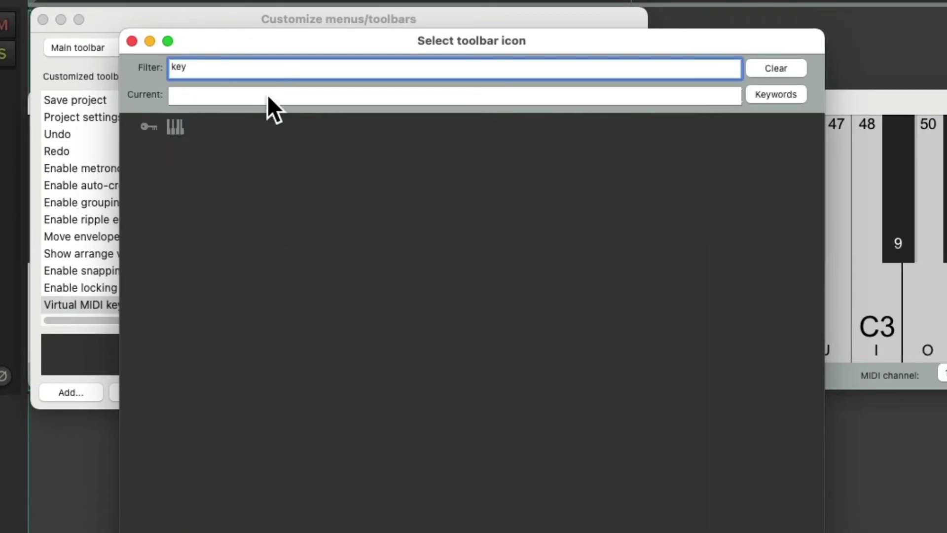
left_click(177, 123)
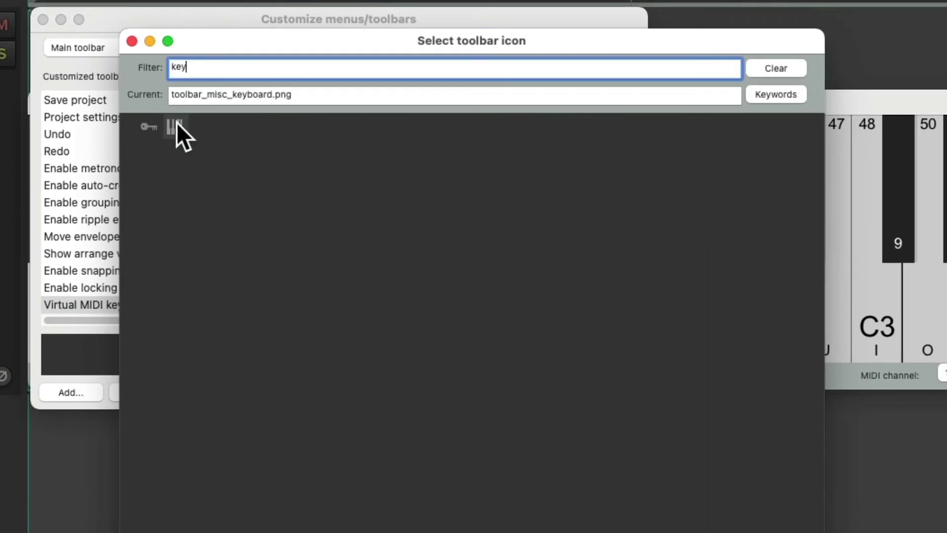
left_click(132, 42)
left_click(600, 441)
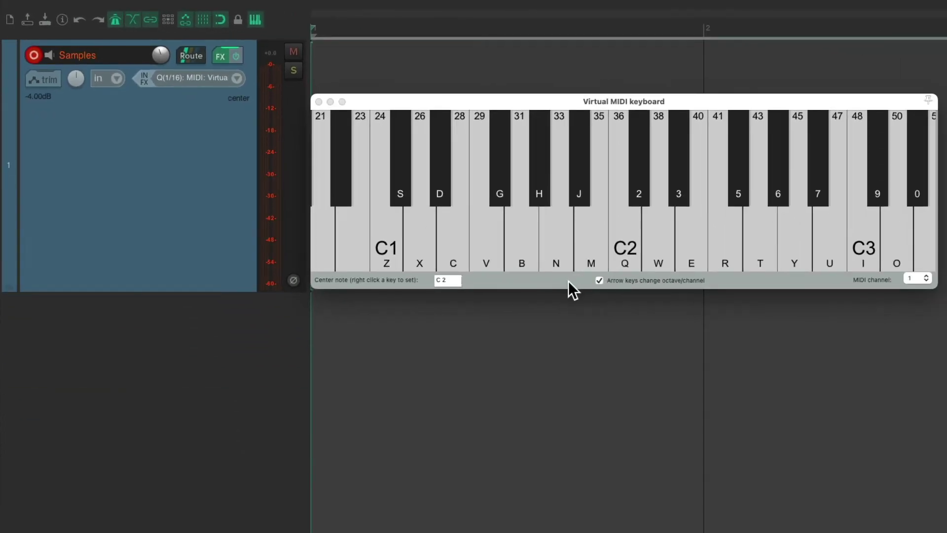
key("q")
key("w")
key("w")
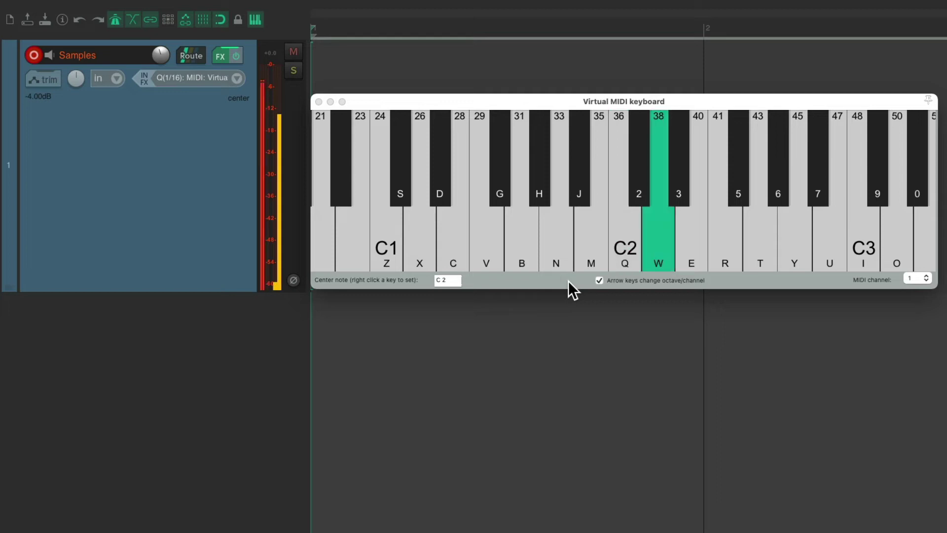
key("e")
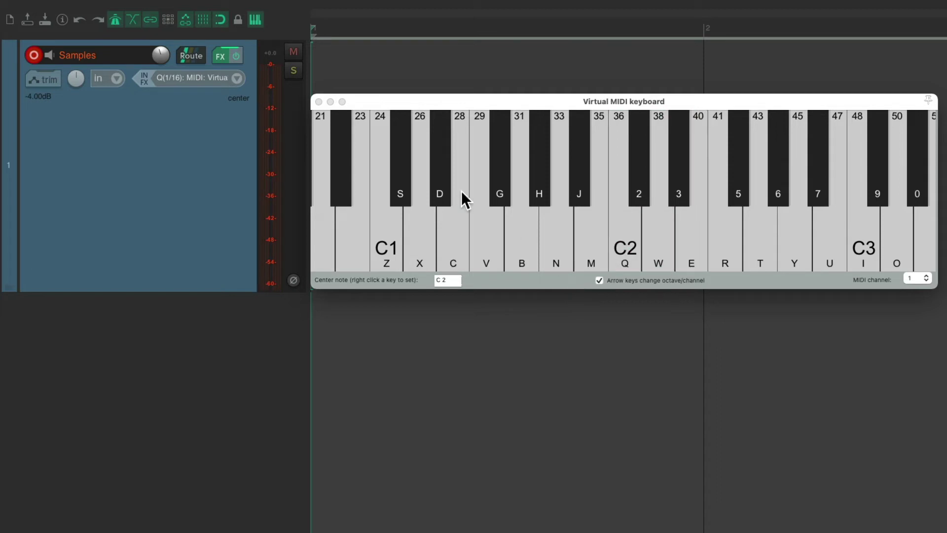
left_click(218, 211)
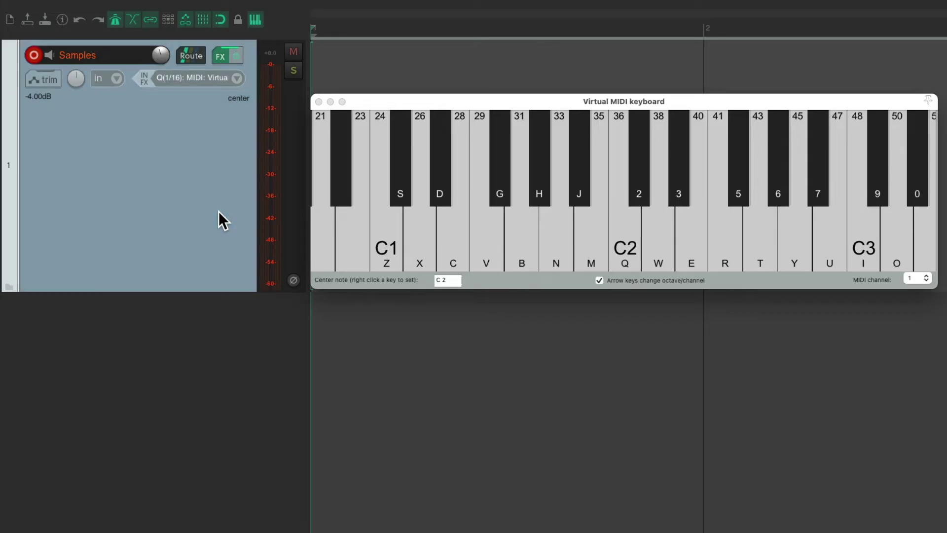
key("w")
left_click(218, 211)
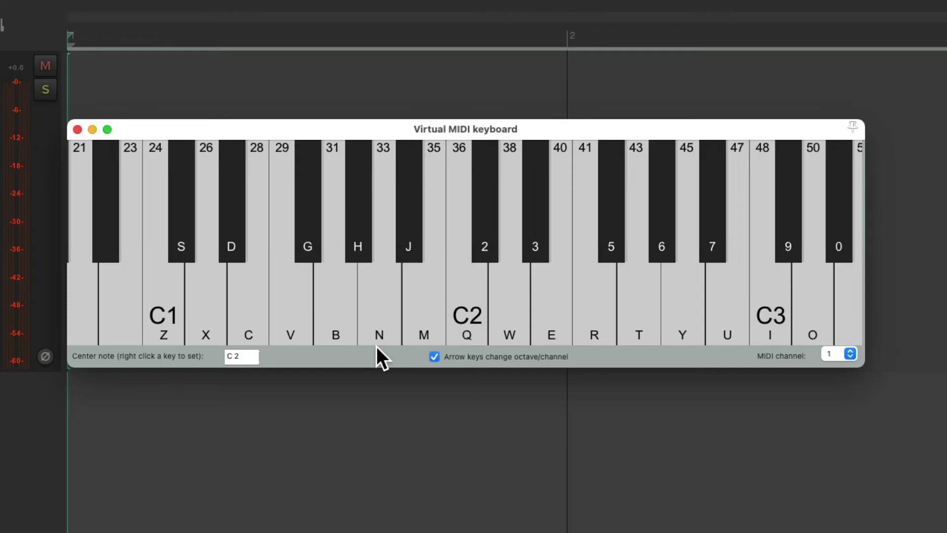
key("q")
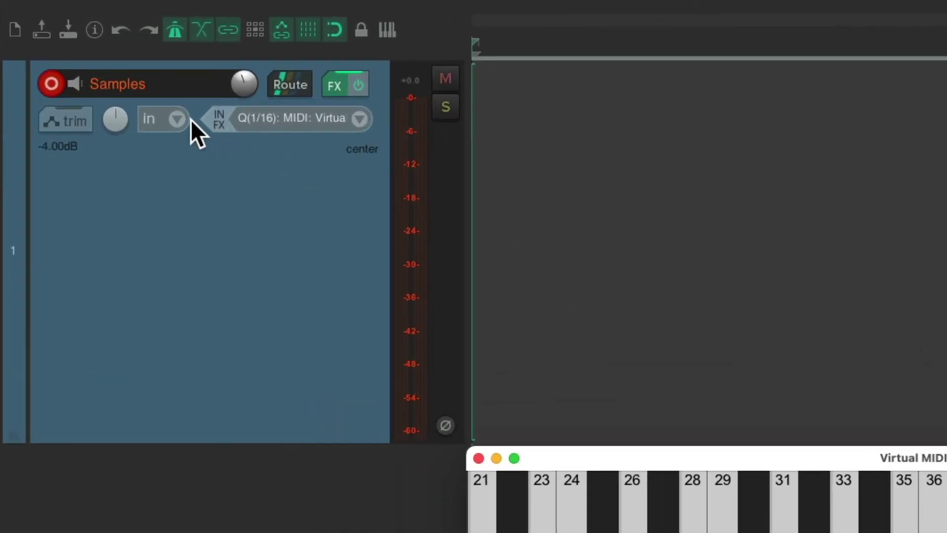
- Confirm the Samples track's record mode is MIDI overdub/replace, leaving it unchanged
left_click(117, 80)
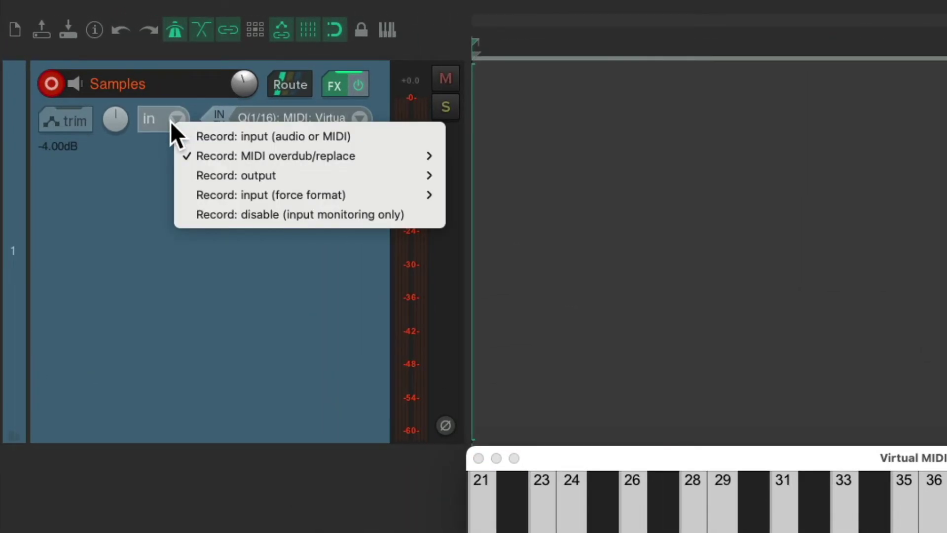
mouse_move(188, 156)
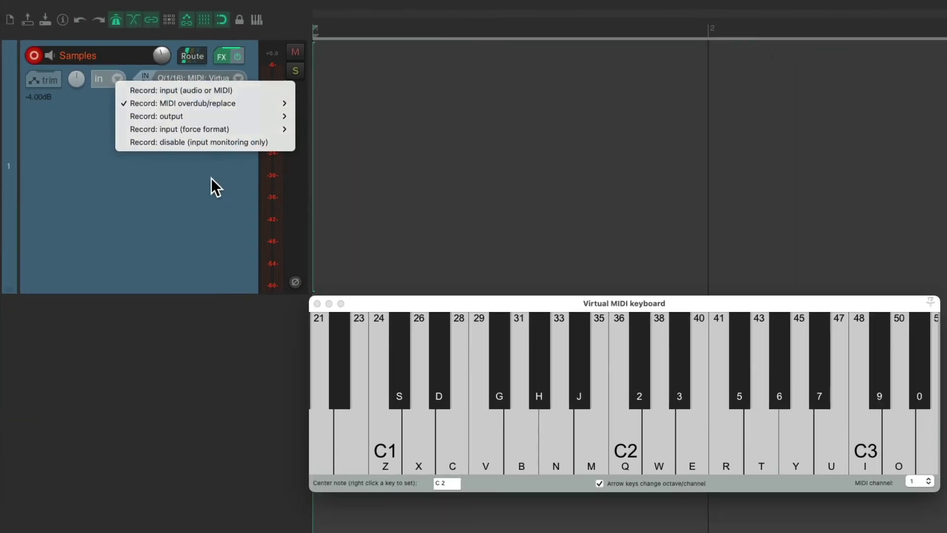
left_click(764, 311)
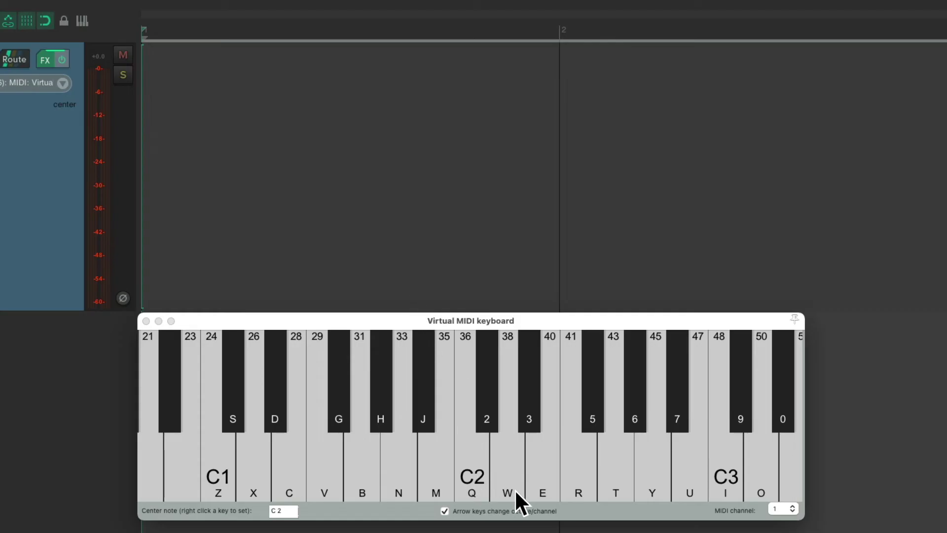
- Start recording with Cmd+R and play alternating C1 and C2 drum notes with Z and Q
left_click(404, 512)
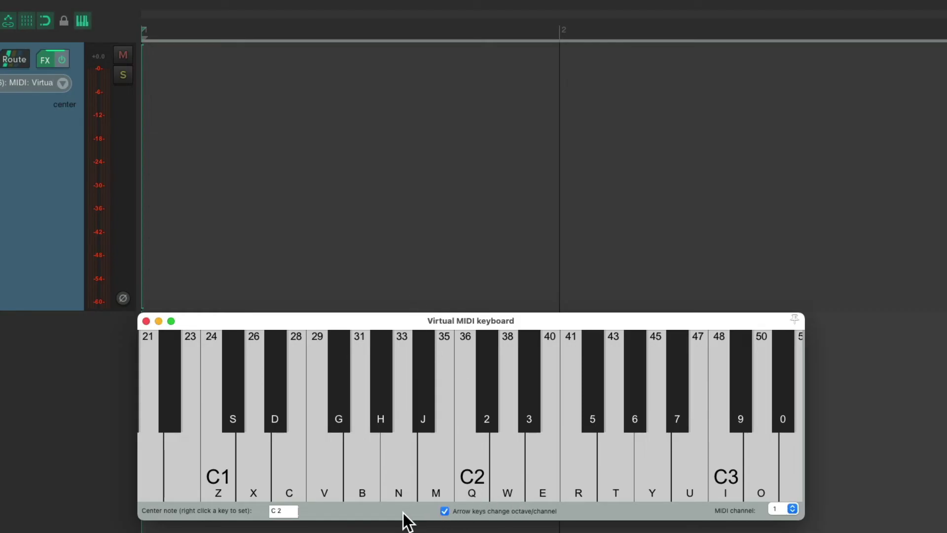
key("super+r")
key("z")
key("q")
key("z")
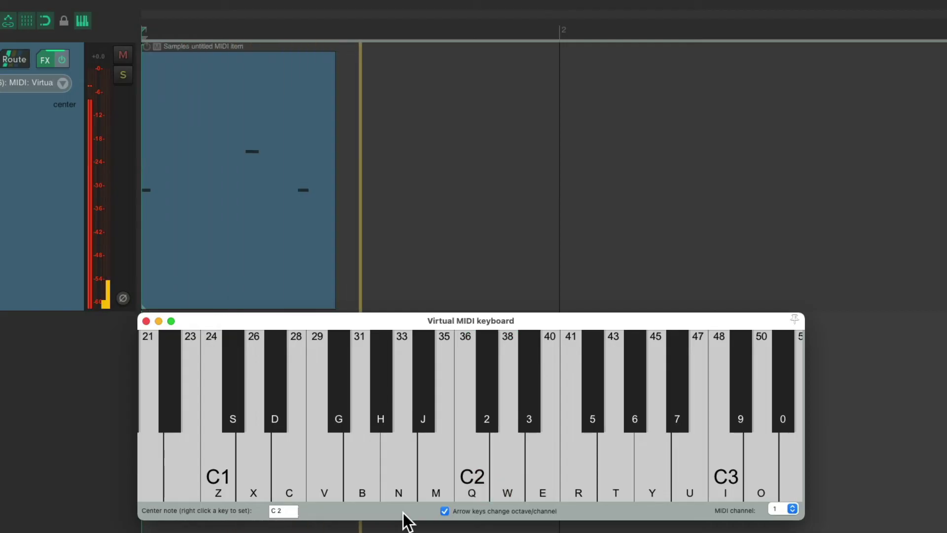
key("q")
key("z")
key("q")
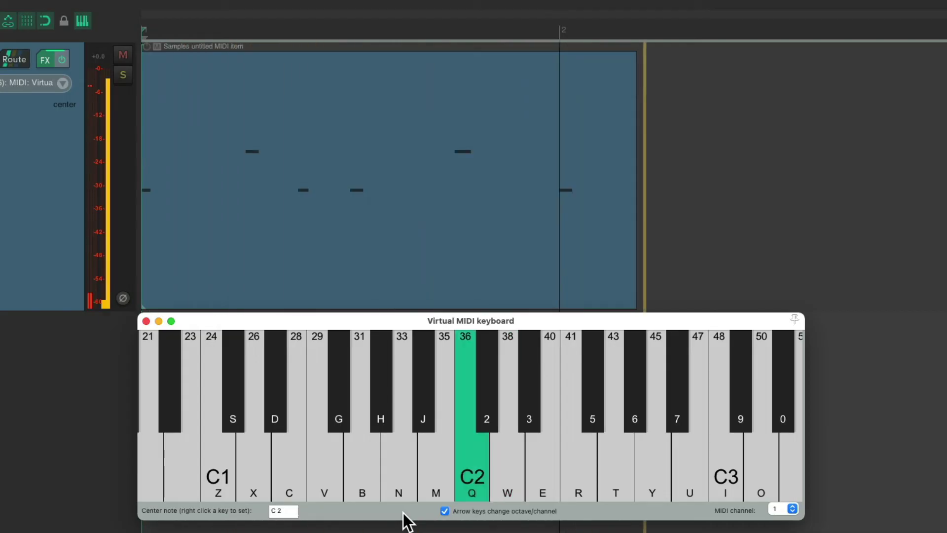
key("z")
key("z")
key("q")
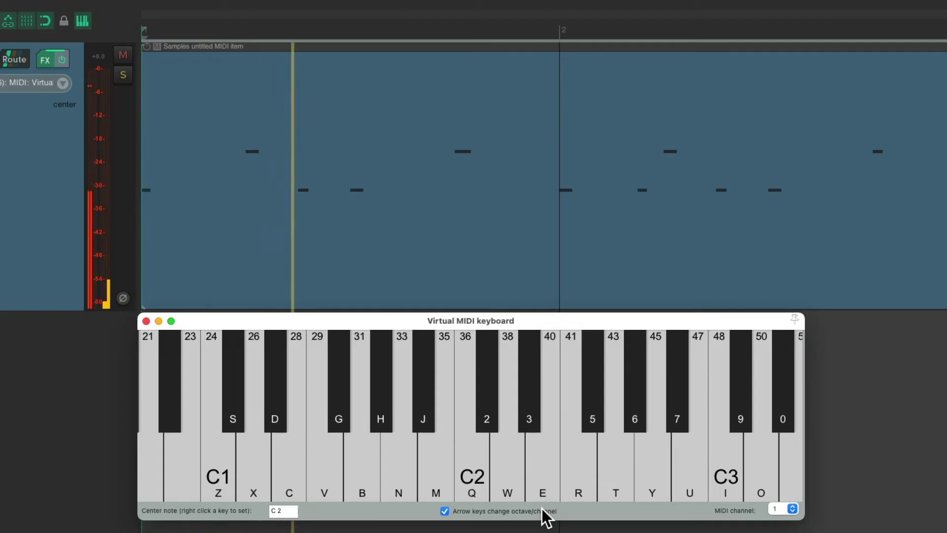
- Overdub higher E-key notes on the looped pass, then stop recording with Space
key("e")
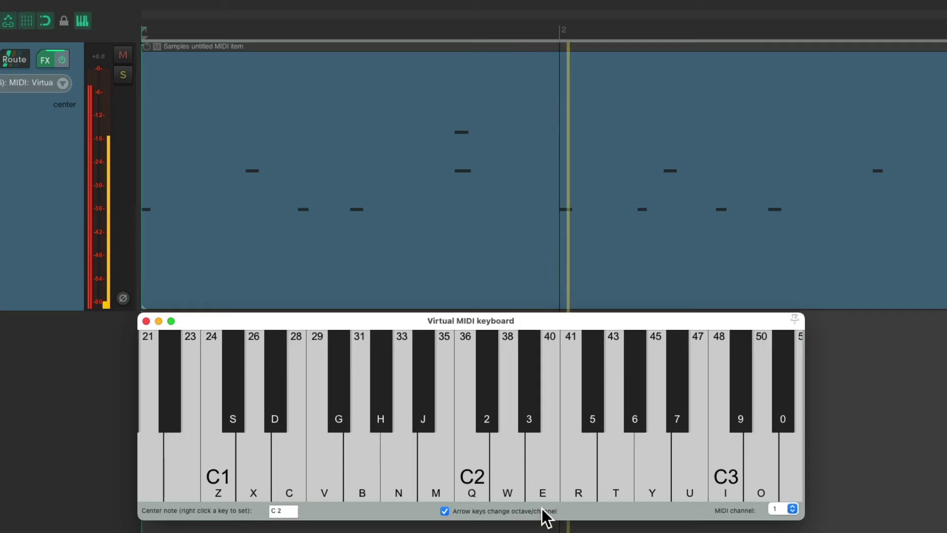
key("e")
key("e")
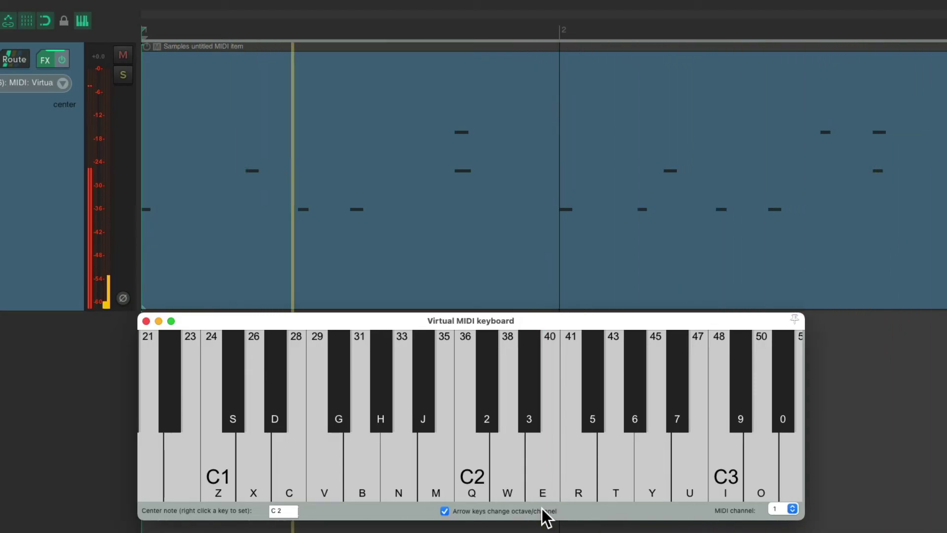
key("space")
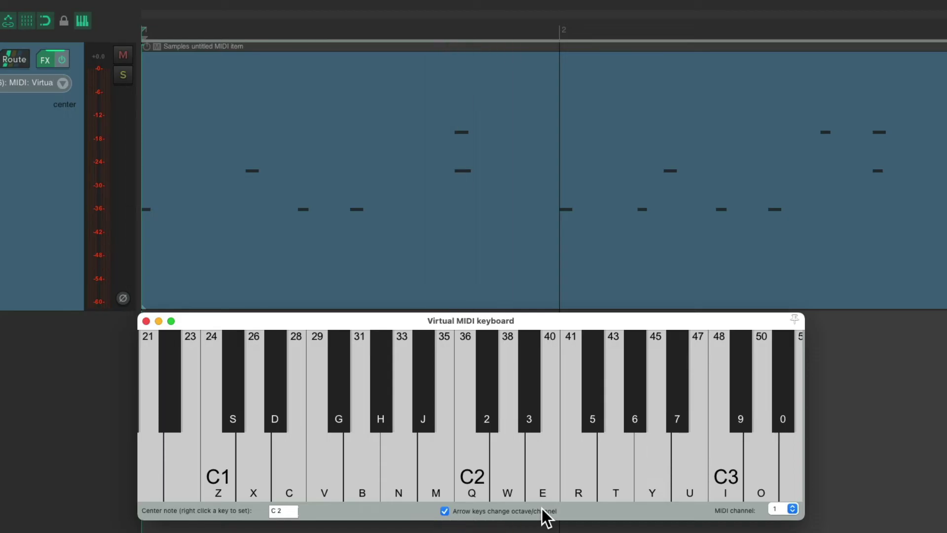
- Audition C3, shift the keyboard up an octave and overdub sustained C3 notes into the item
left_click(735, 492)
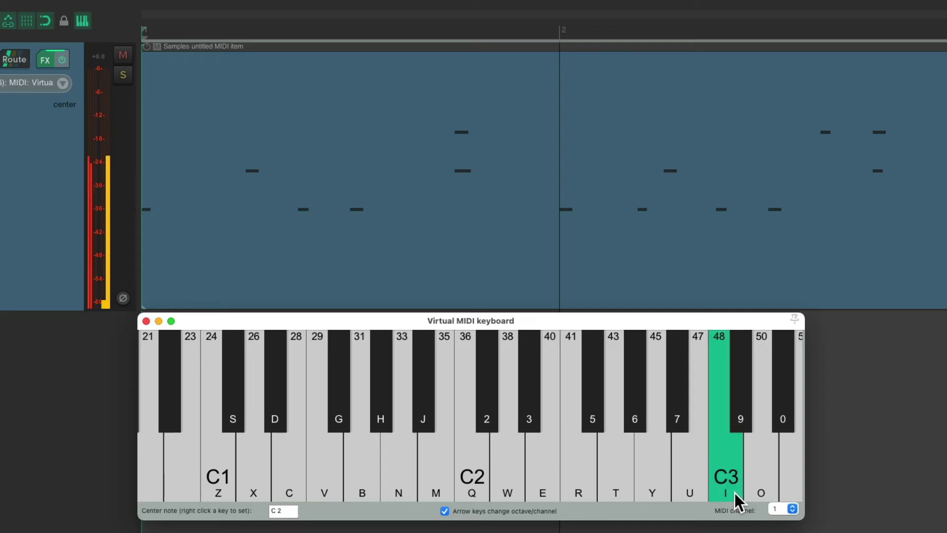
left_click(735, 493)
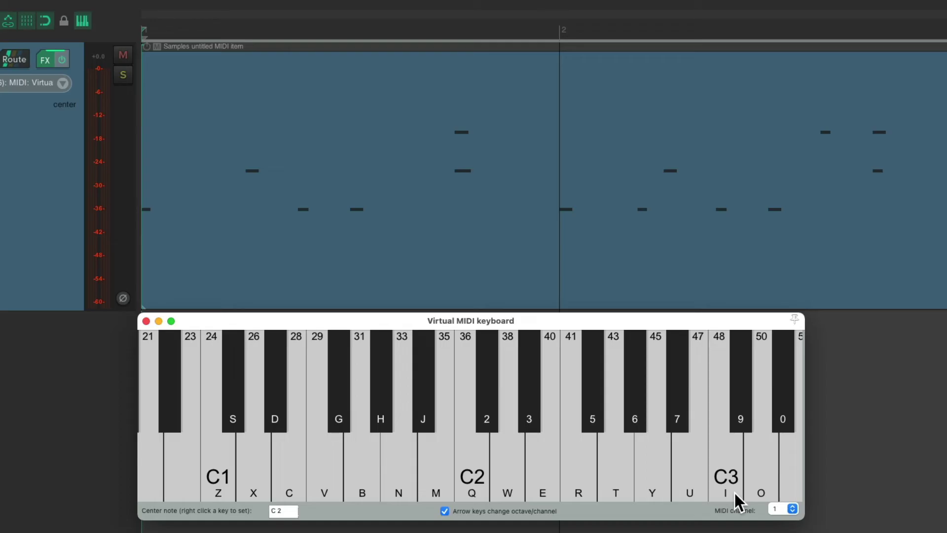
key("Right")
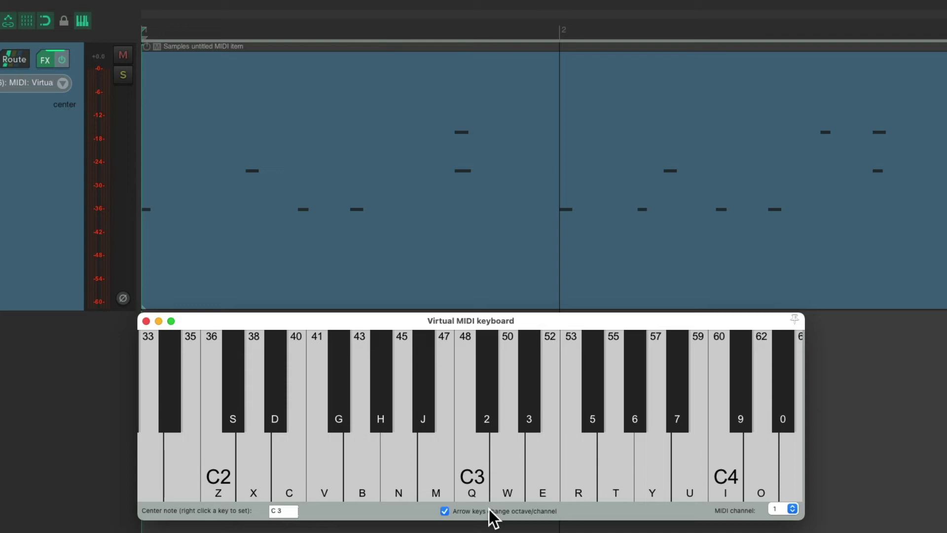
key("q")
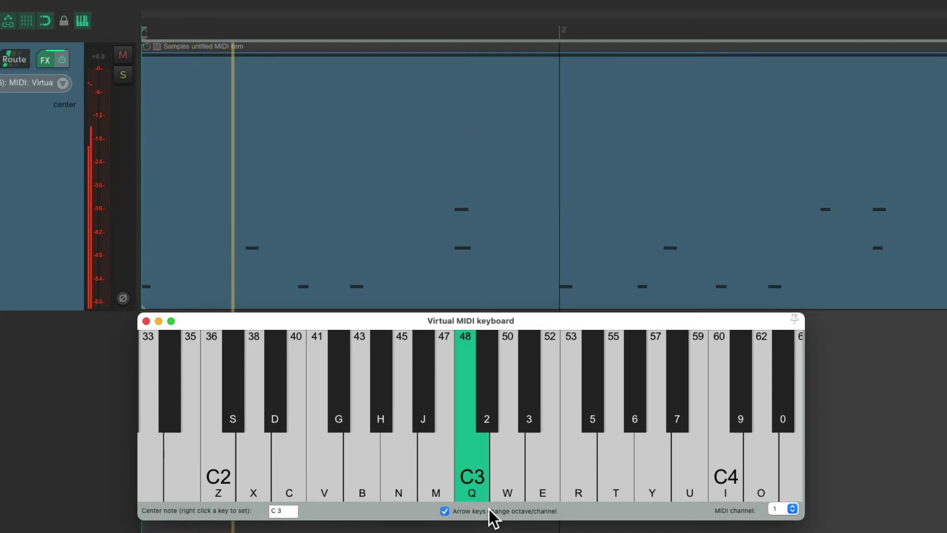
key("q")
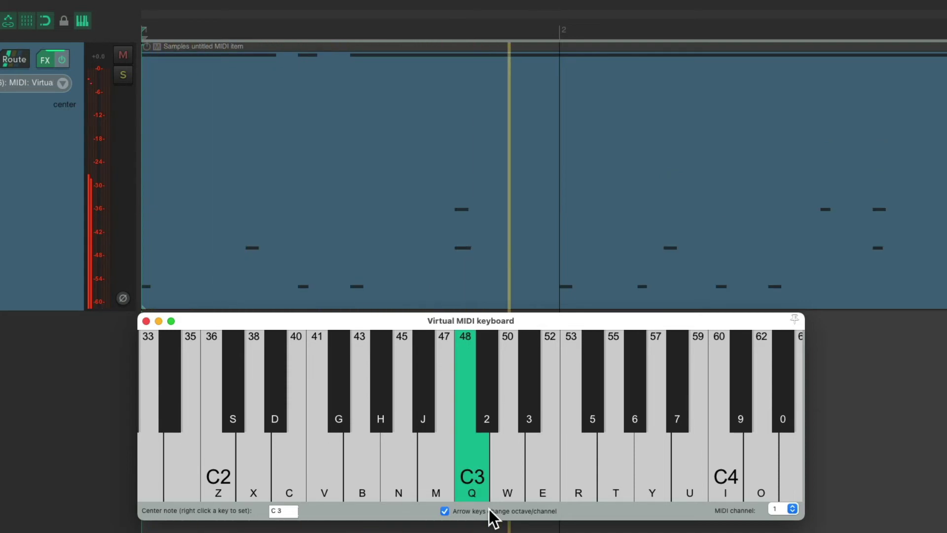
key("q")
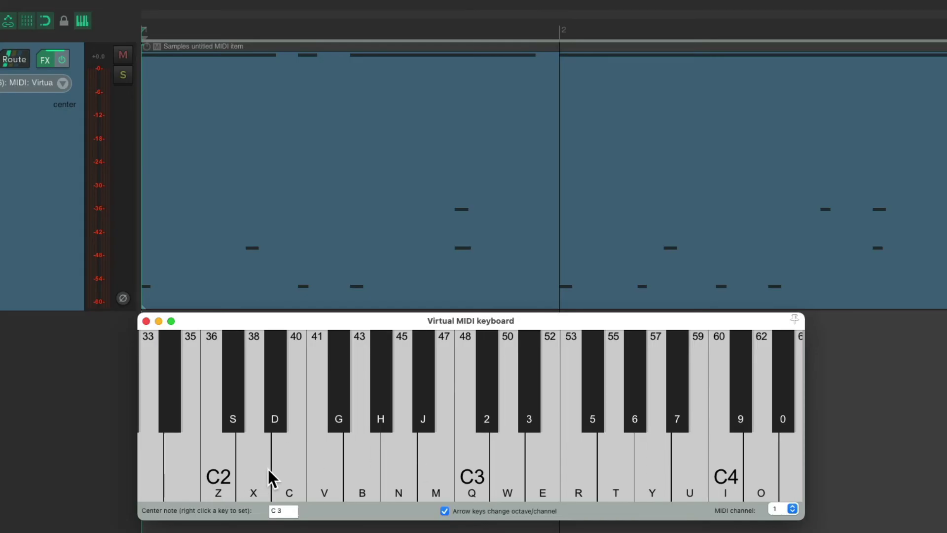
- Shift the virtual MIDI keyboard down an octave to C1 and audition the Z, S, D, C notes
key("Left")
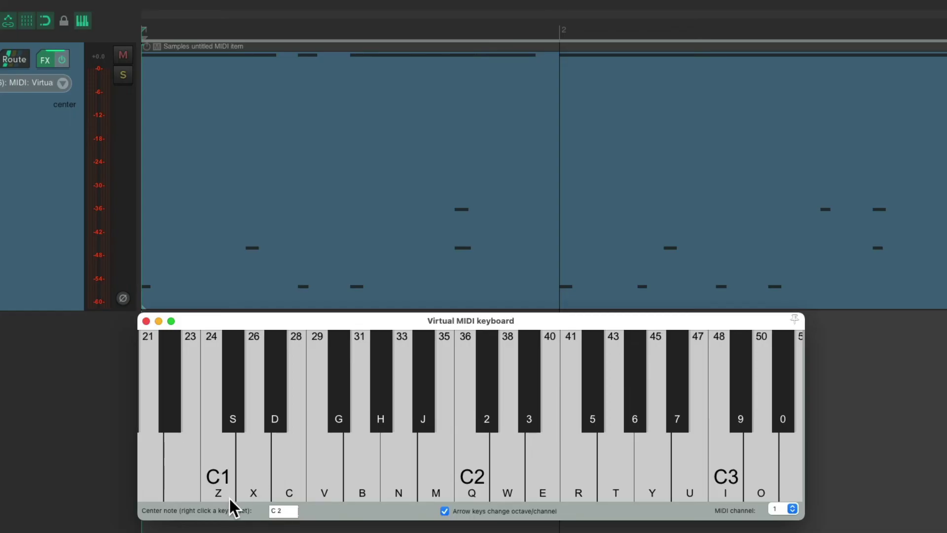
key("z")
key("s")
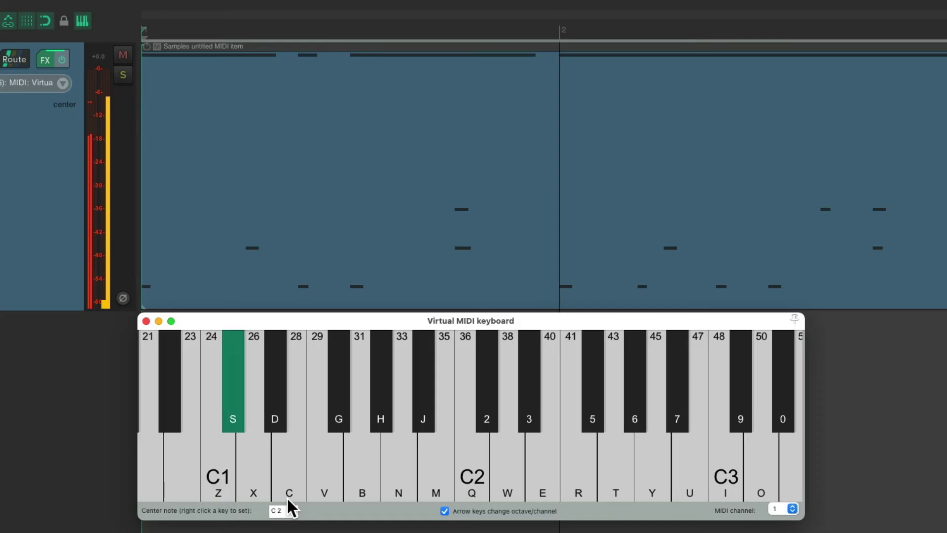
key("d")
key("c")
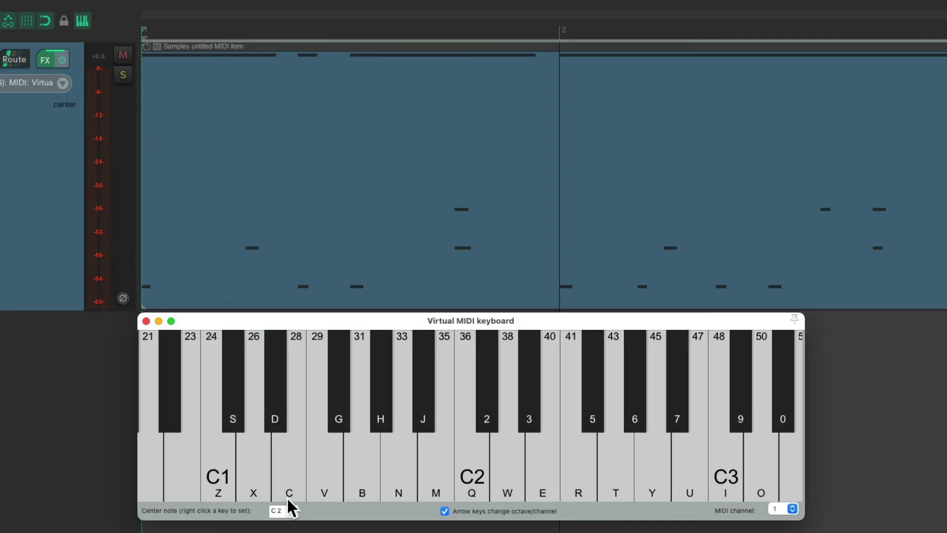
- Overdub long C1 bass notes plus a short D#1 across both bars of the item
key("z")
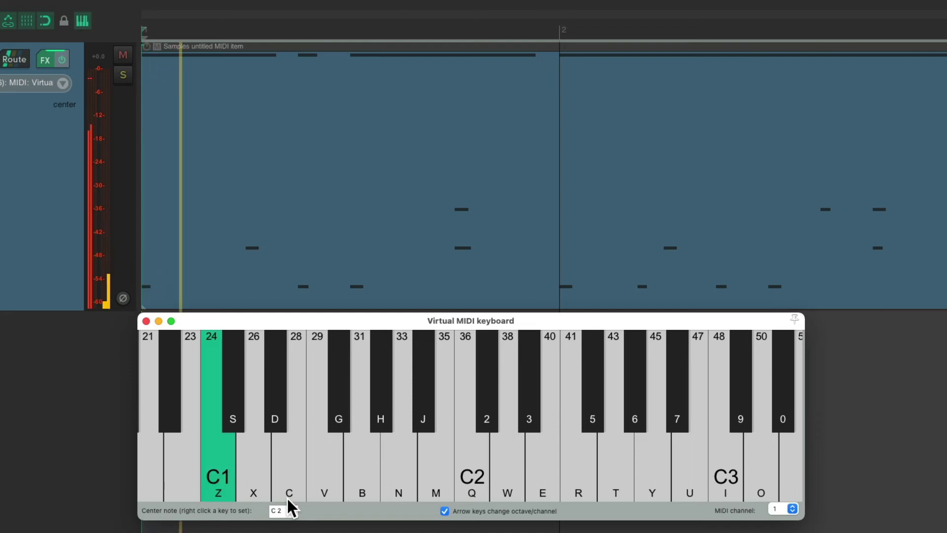
key("z")
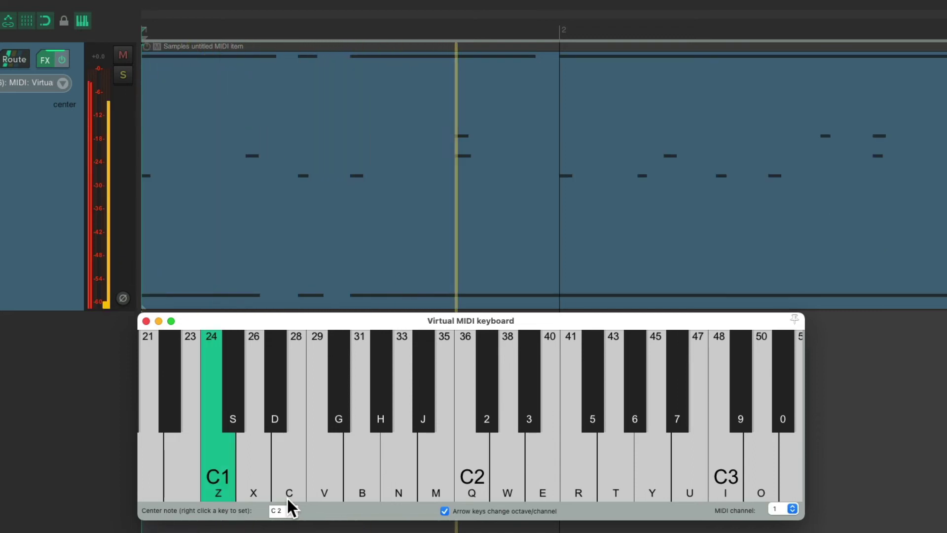
key("z")
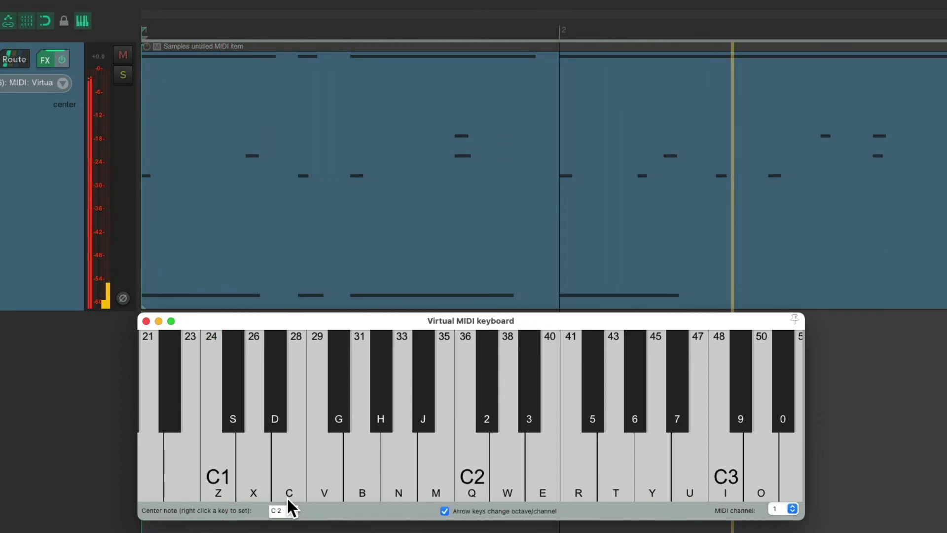
key("z")
key("d")
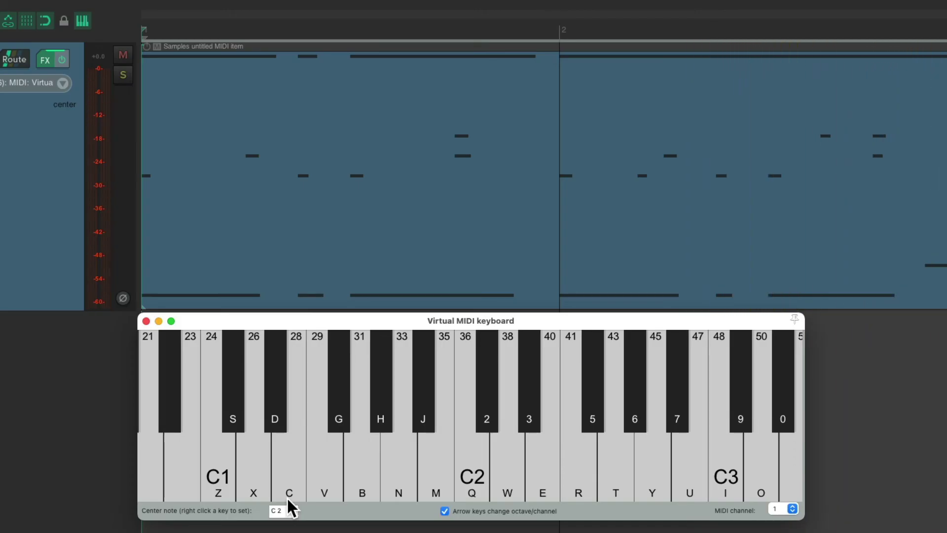
- Shift the keyboard up two octaves and record a C4, D4, D#4, C#4 melody
key("Right")
key("Right")
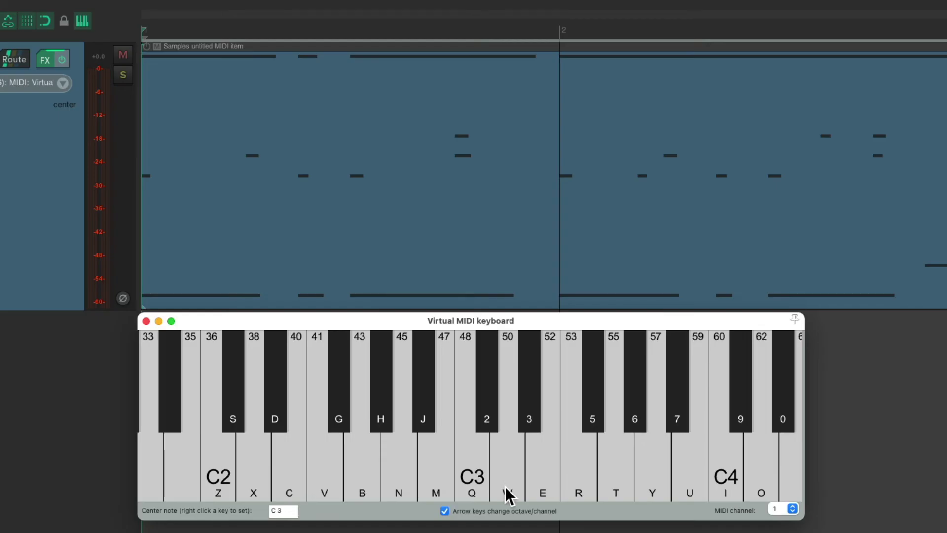
left_click(483, 498)
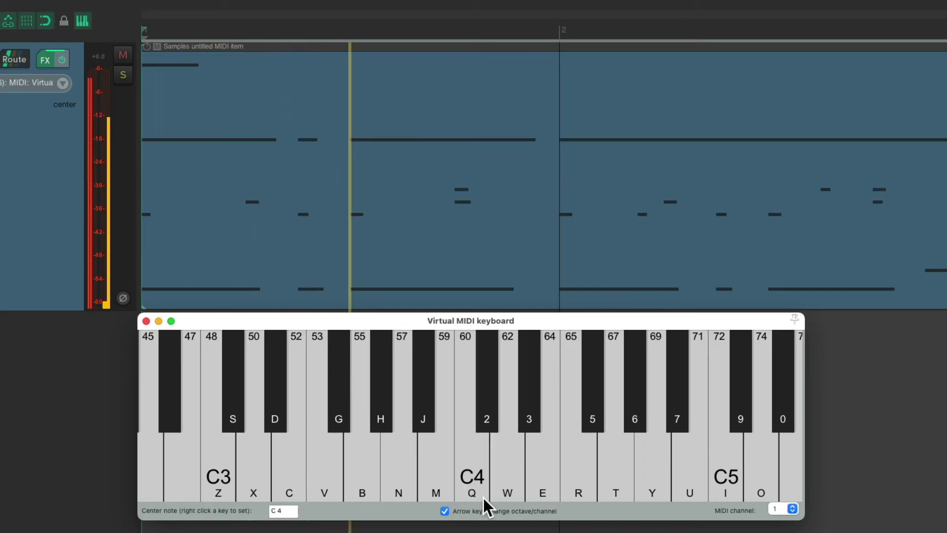
key("w")
key("q")
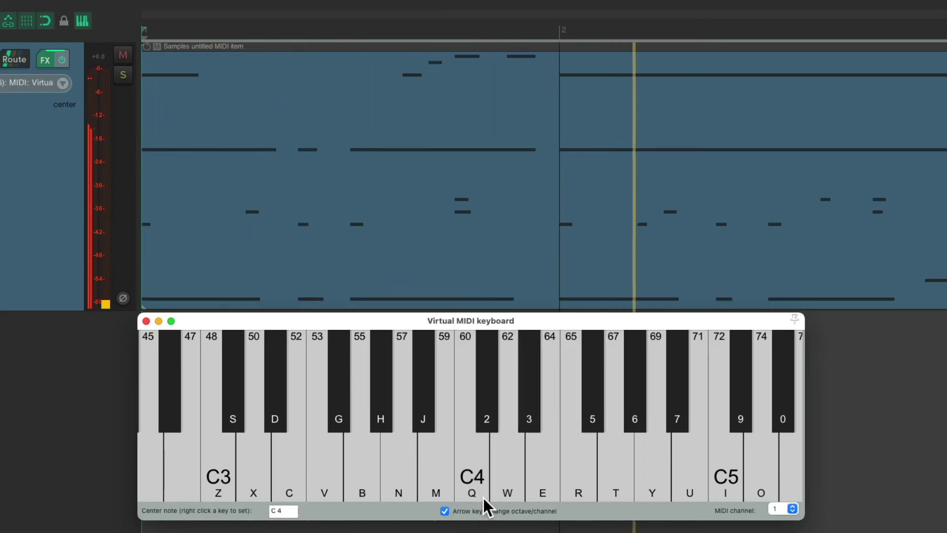
key("3")
key("w")
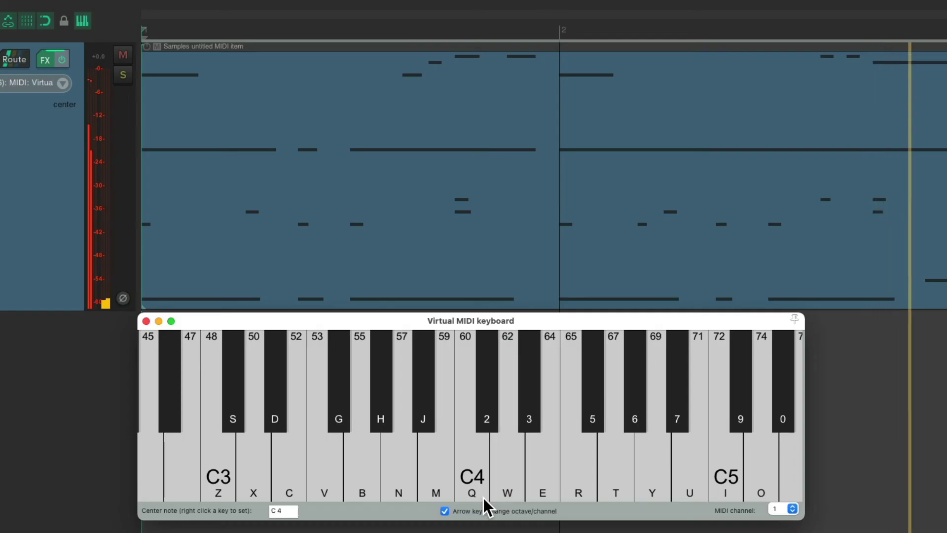
key("2")
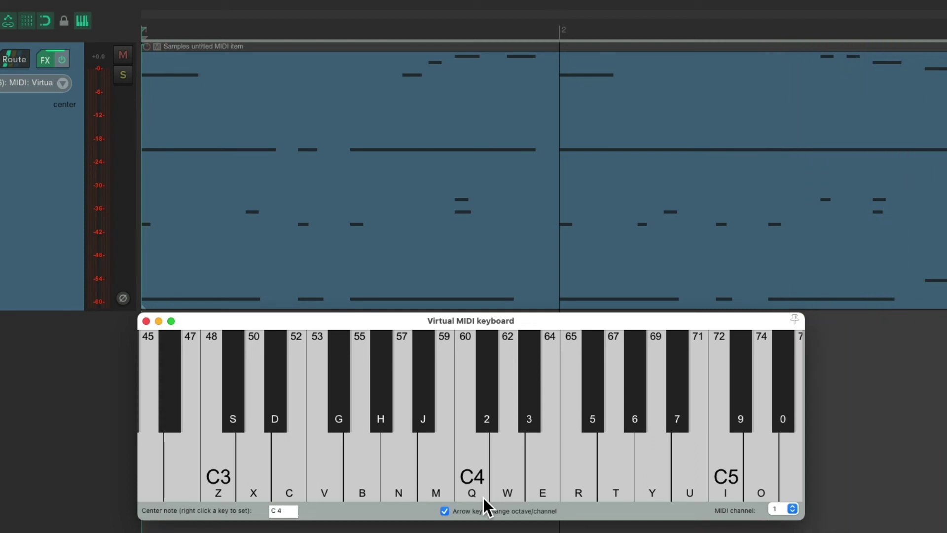
- Shift down two octaves to C2, record repeated note-42 hi-hat hits, then stop recording
key("Left")
key("Left")
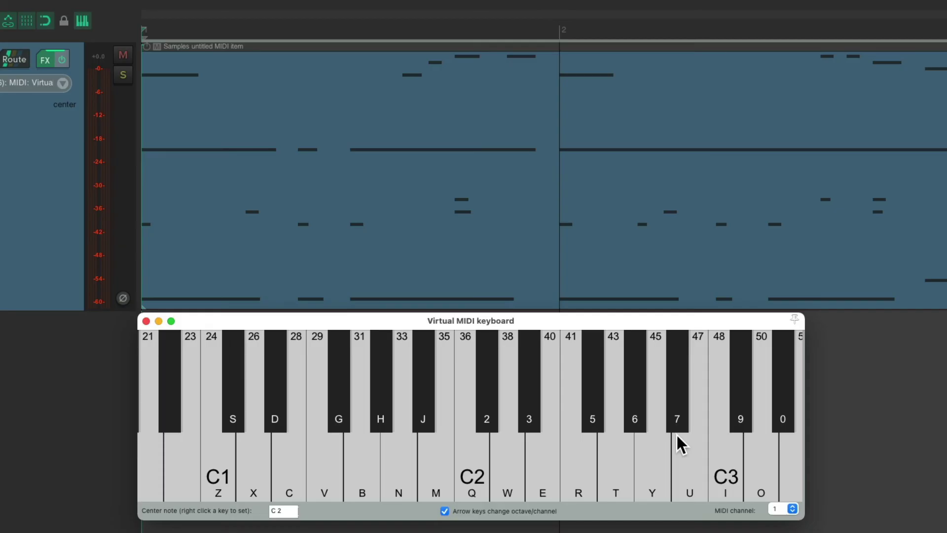
key("5")
key("5")
key("5")
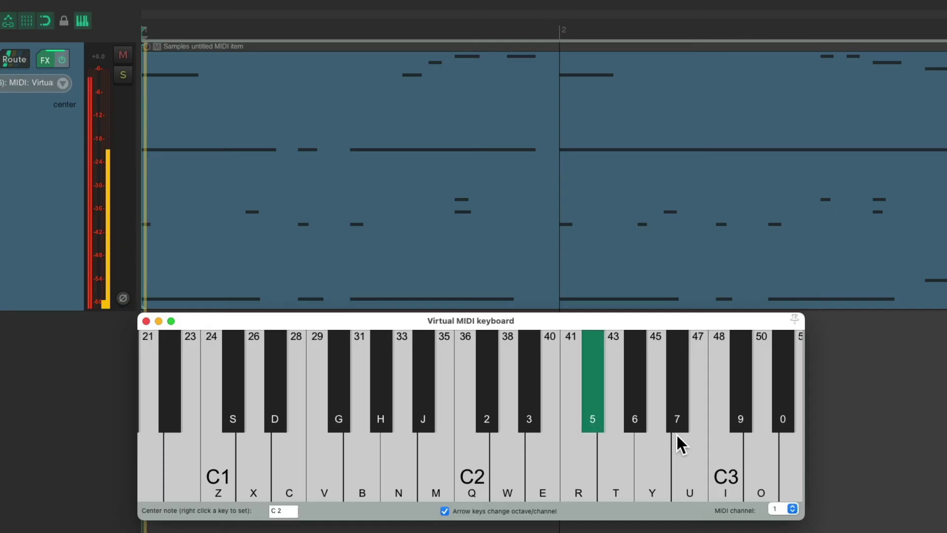
key("5")
key("5")
key("5")
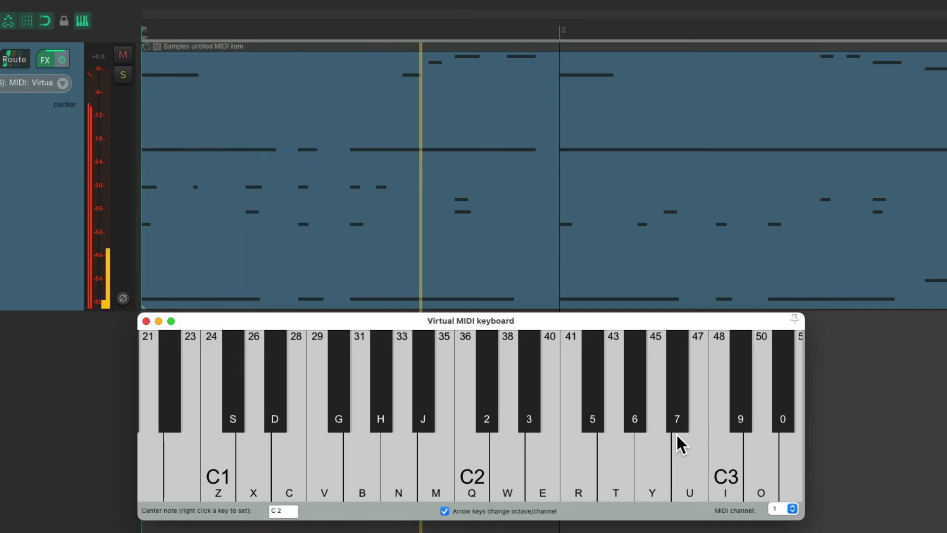
key("7")
key("5")
key("5")
key("5")
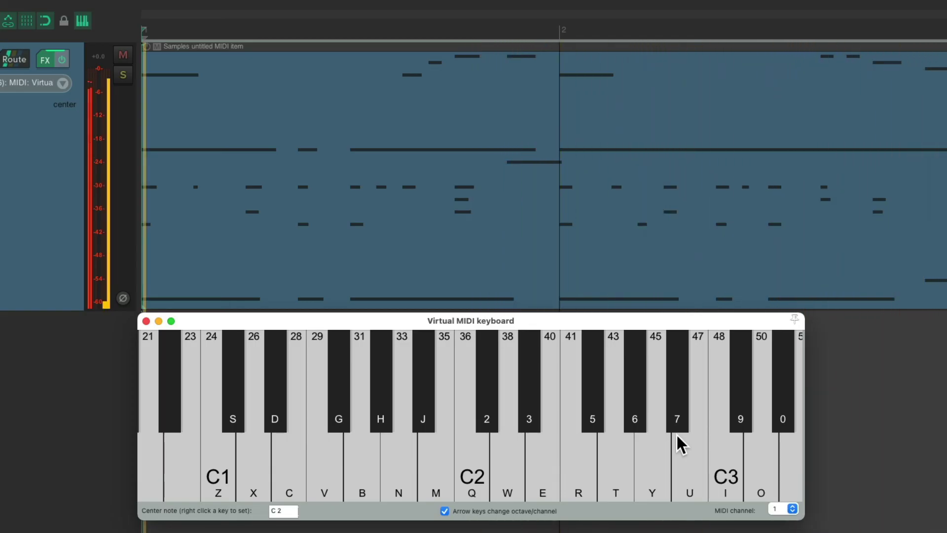
key("space")
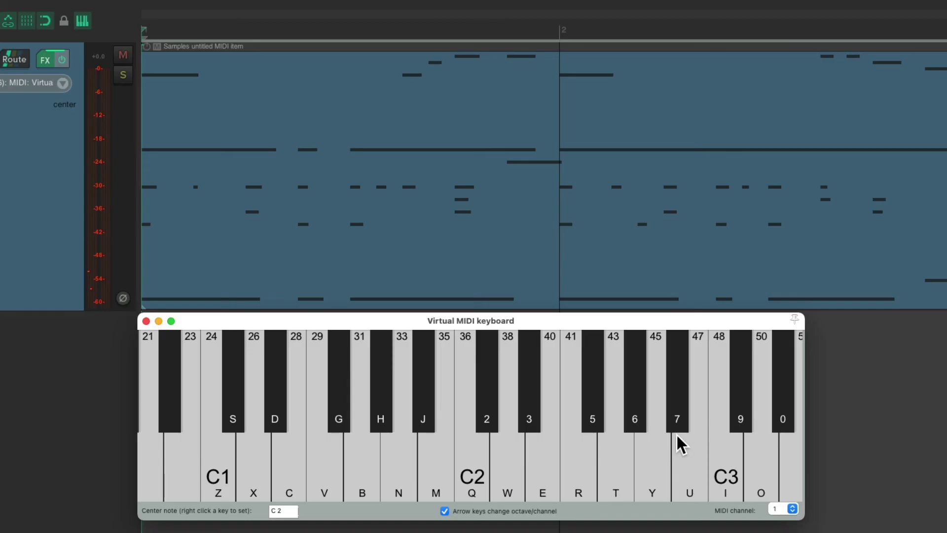
- Shift up three octaves to C5, record short C5 guitar notes, then stop playback
key("Up")
key("Up")
key("Up")
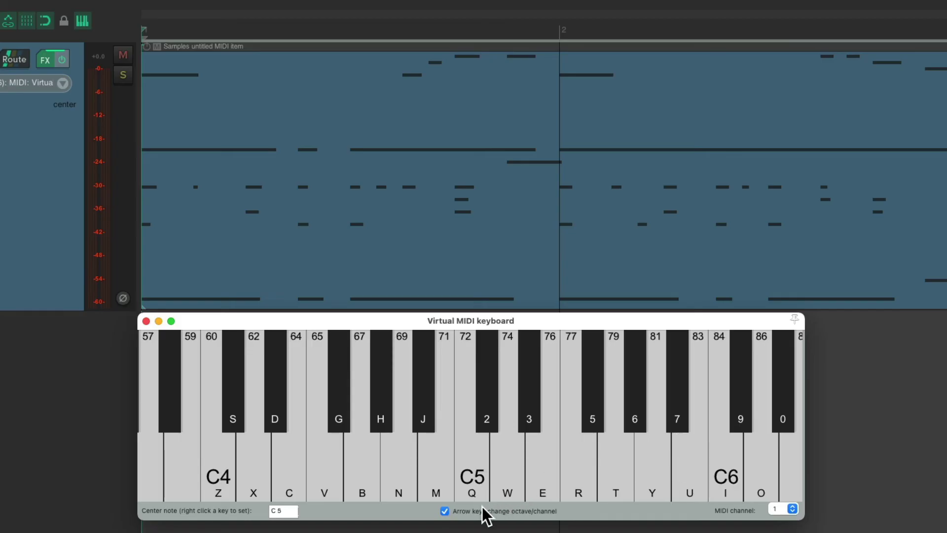
key("q")
key("q")
key("q")
key("q")
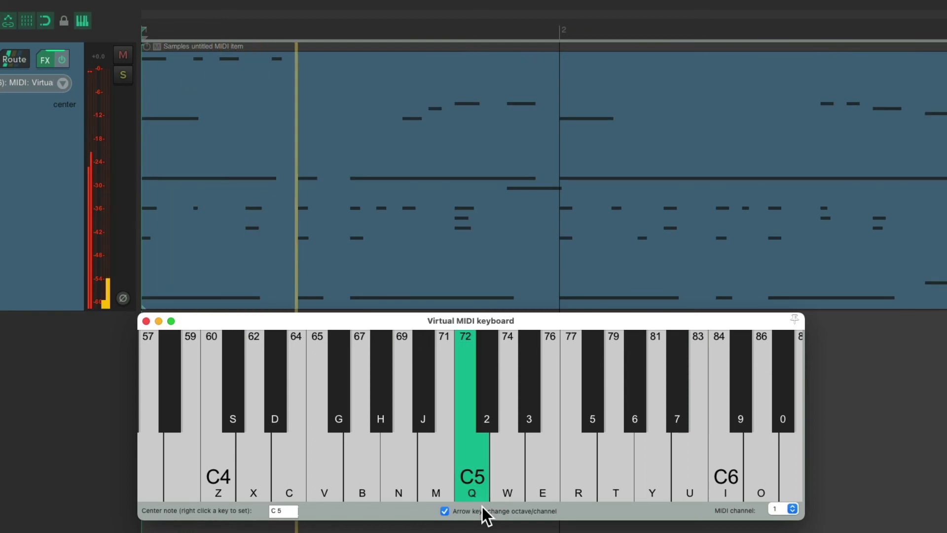
key("q")
key("q")
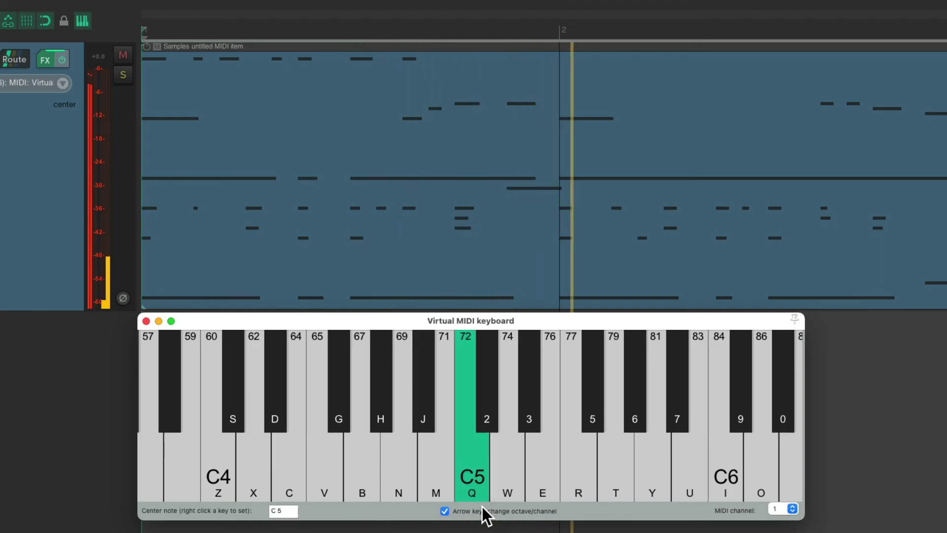
key("q")
key("q")
key("q")
key("q")
key("q")
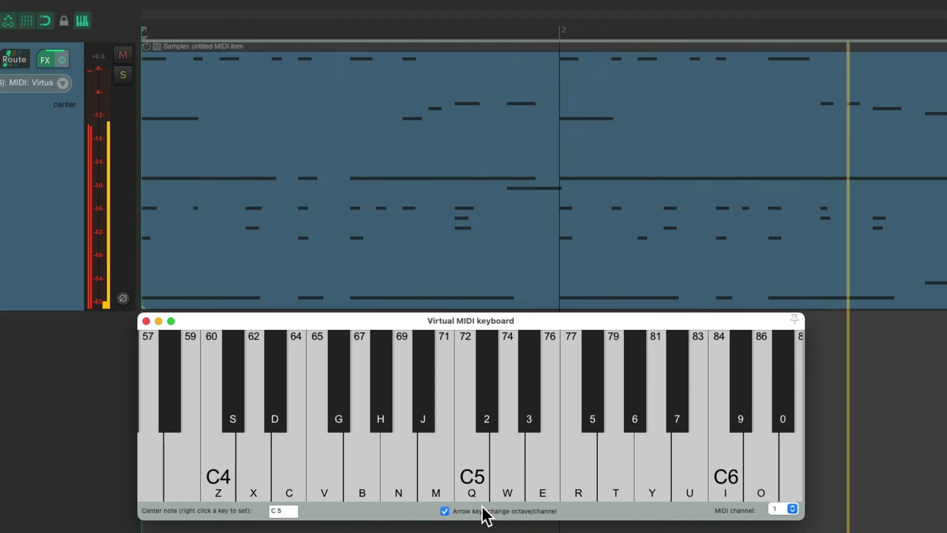
key("space")
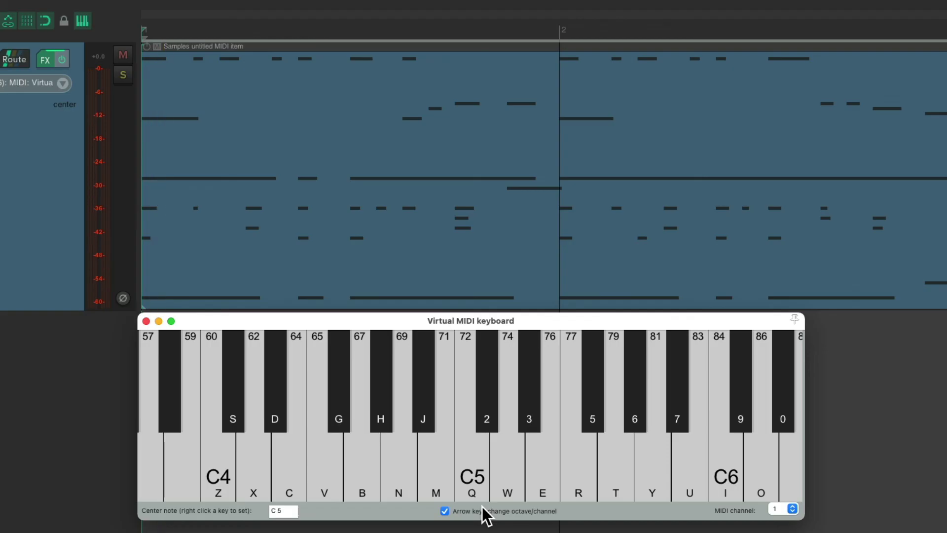
key("q")
key("q")
key("q")
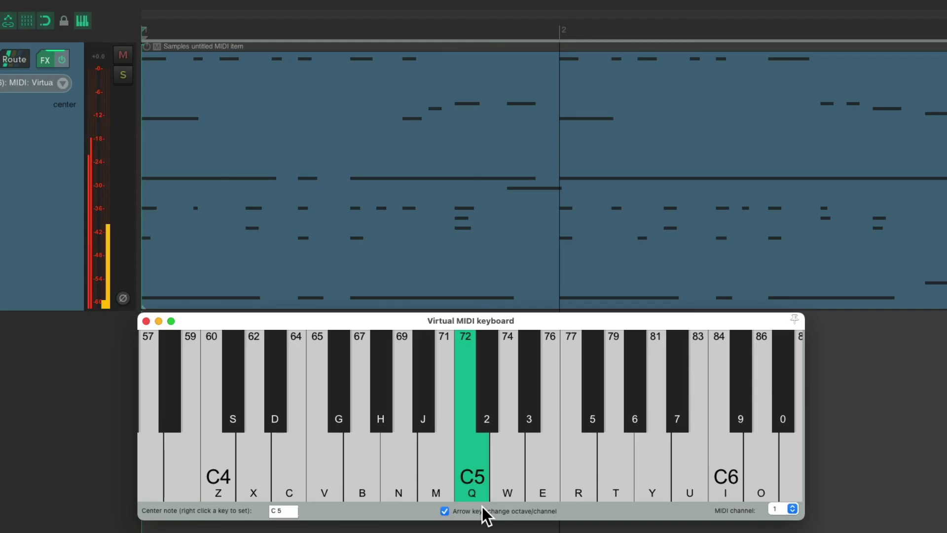